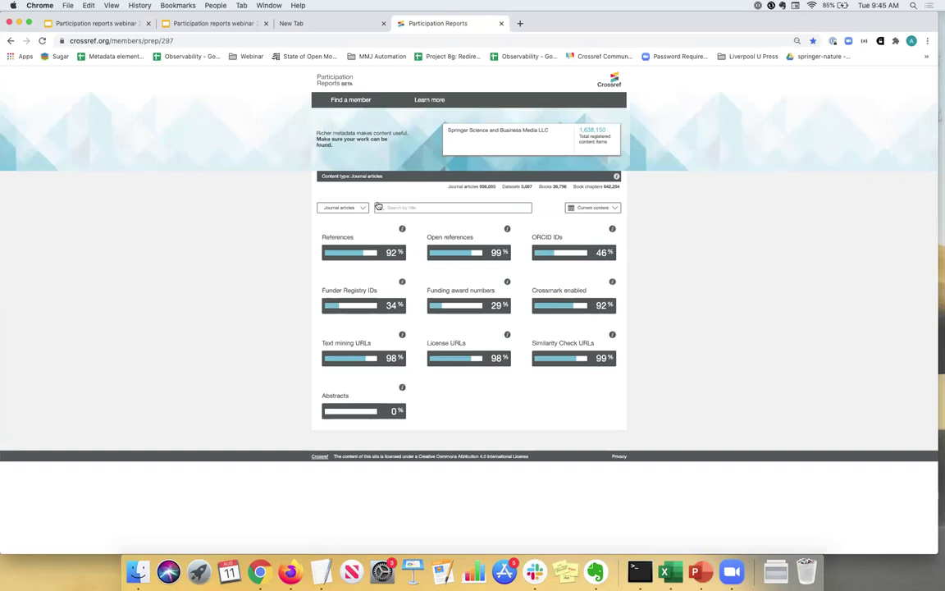
Step: Look up Springer's journal titles matching "s" and "a" in the report's title search
click(411, 206)
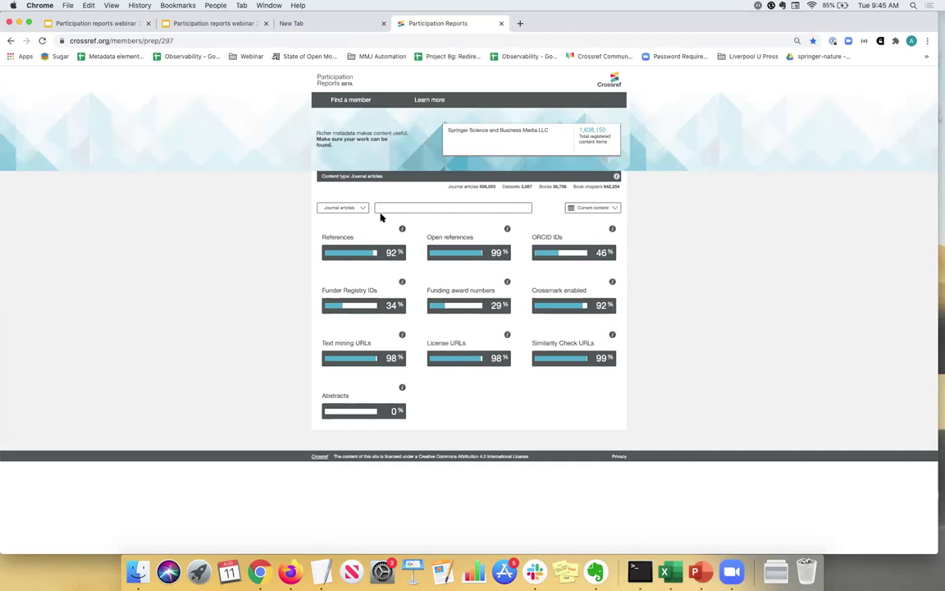
text(s)
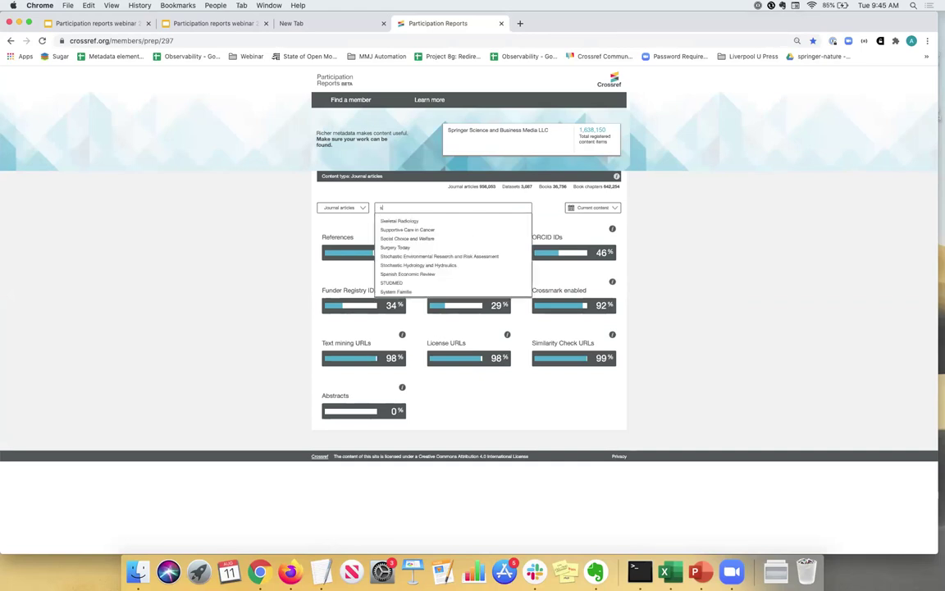
key(BackSpace)
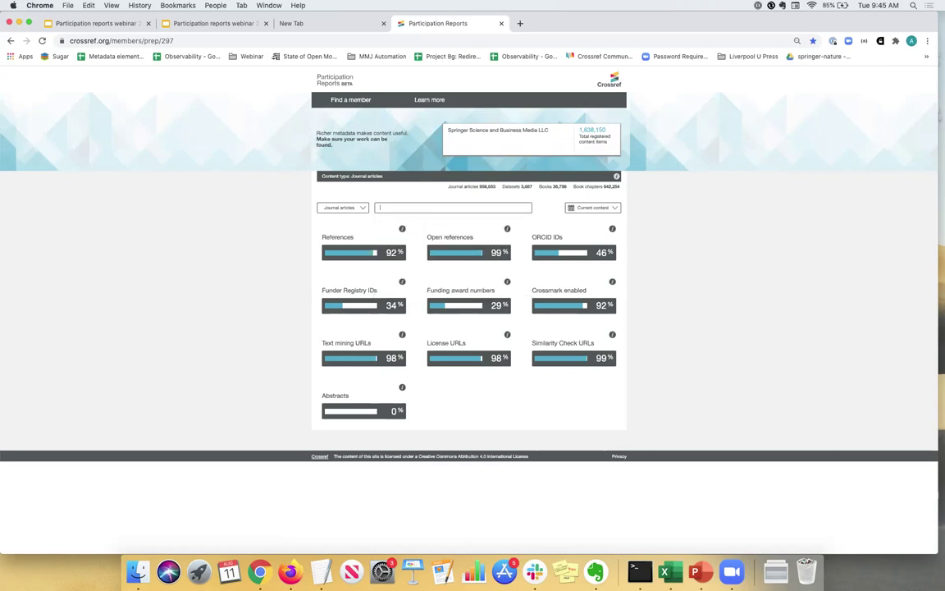
text(a)
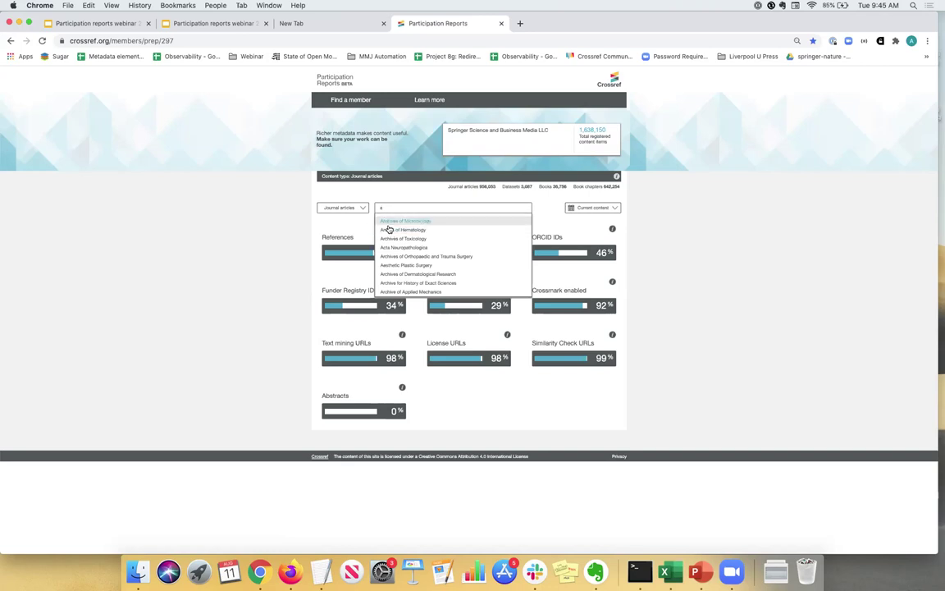
scroll(395, 284, down, 5)
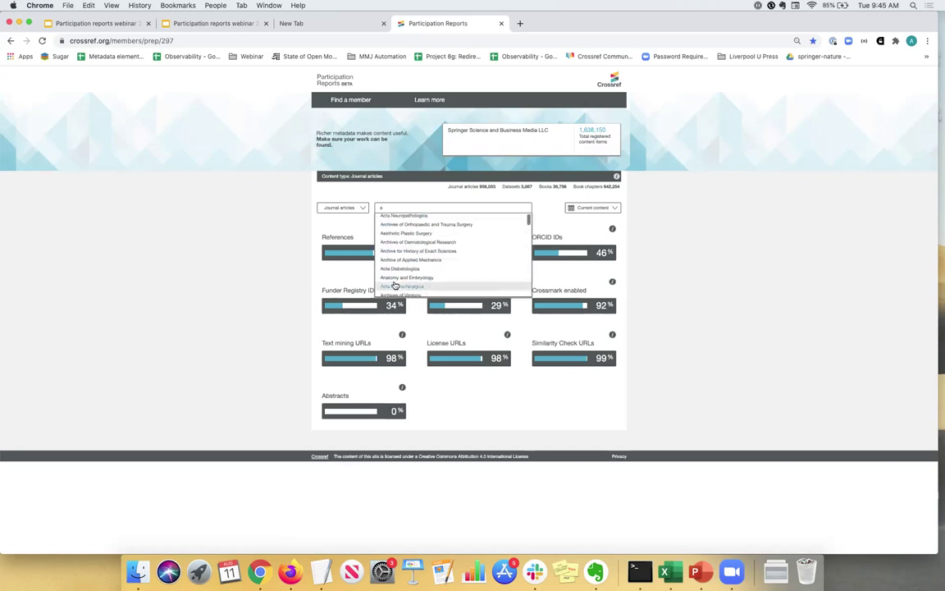
scroll(395, 285, up, 5)
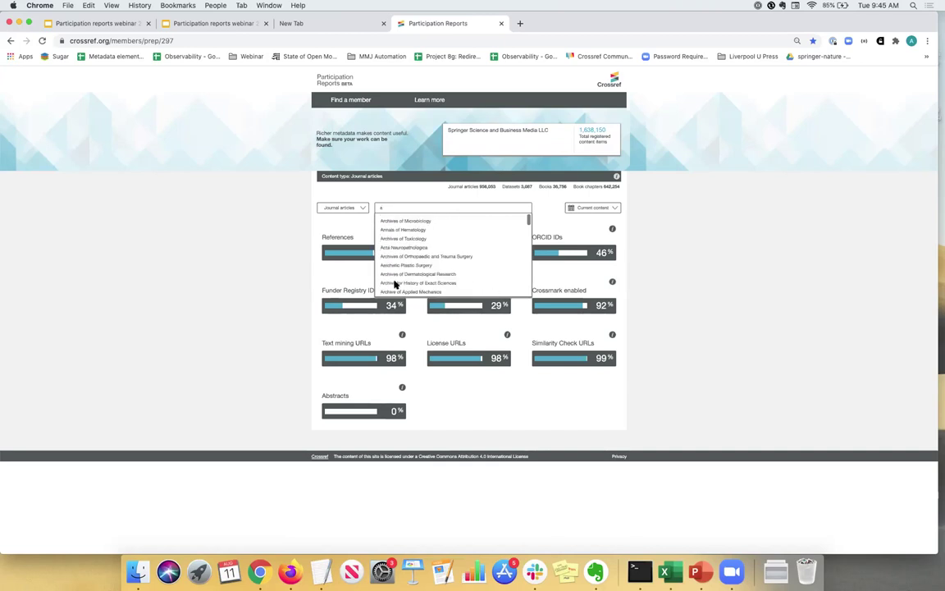
Step: Search the journal titles for "j" and filter the report to Journal of Nuclear Cardiology
key(BackSpace)
text(j)
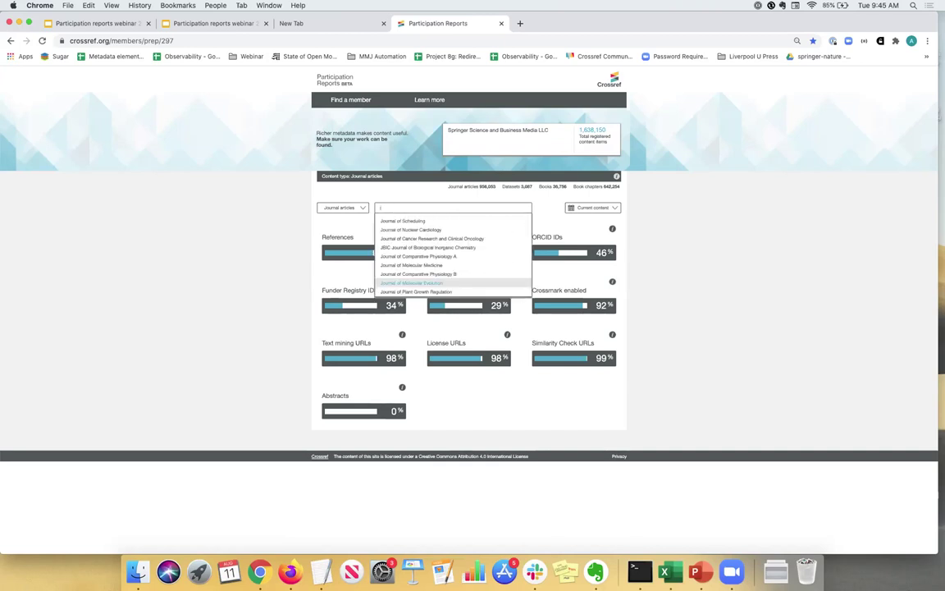
click(410, 231)
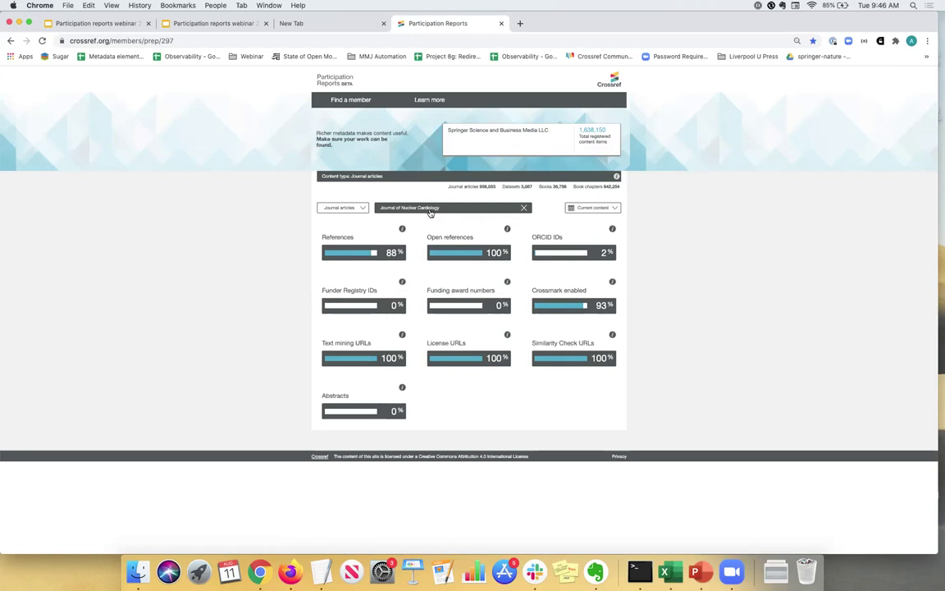
Step: Examine the journal's References, Crossmark and Text mining URLs coverage, and clear the title filter
drag(384, 252, 403, 256)
click(389, 253)
double_click(391, 252)
click(404, 256)
double_click(601, 305)
click(362, 349)
click(488, 209)
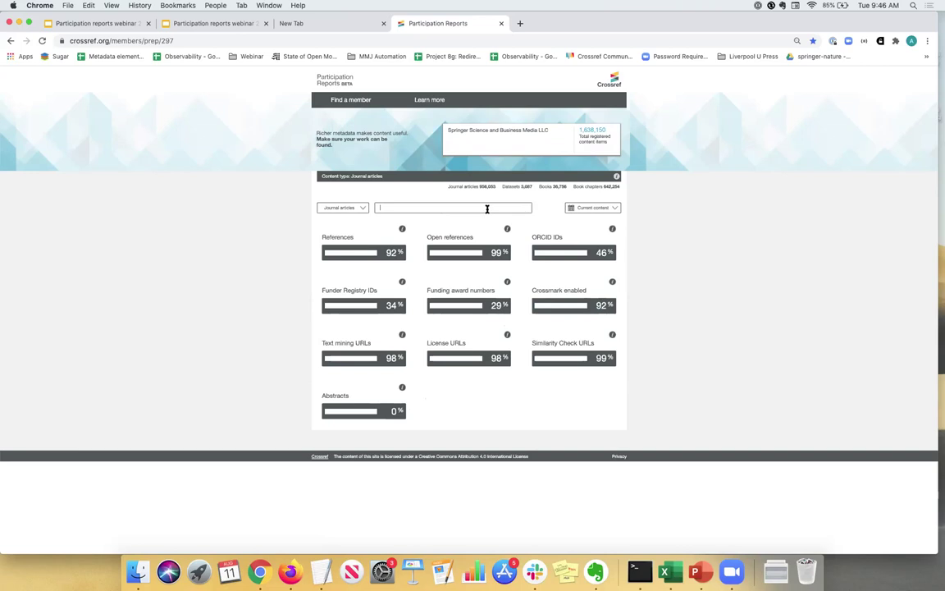
Step: Go to the member search page and look up members matching "ukra"
click(350, 100)
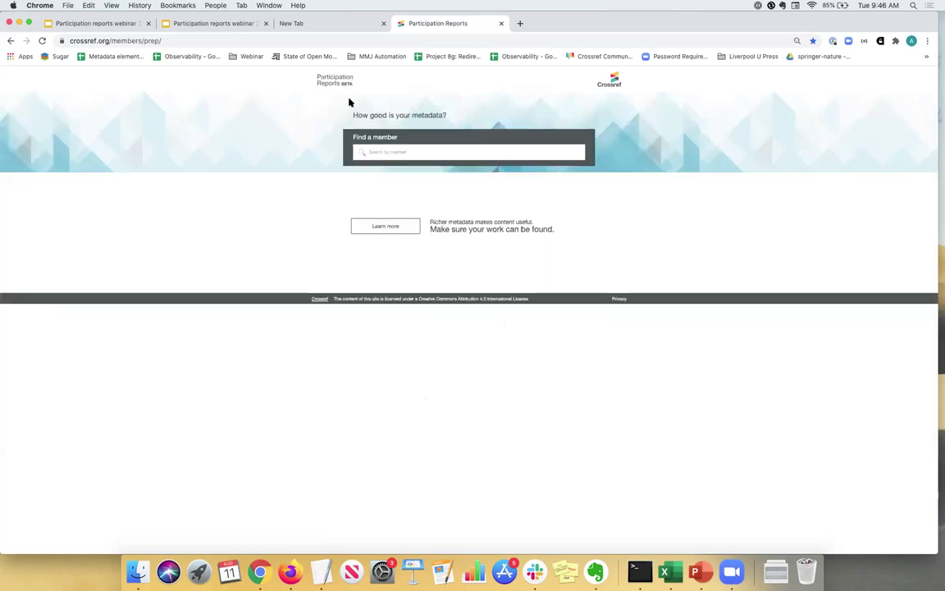
click(373, 156)
text(ukra)
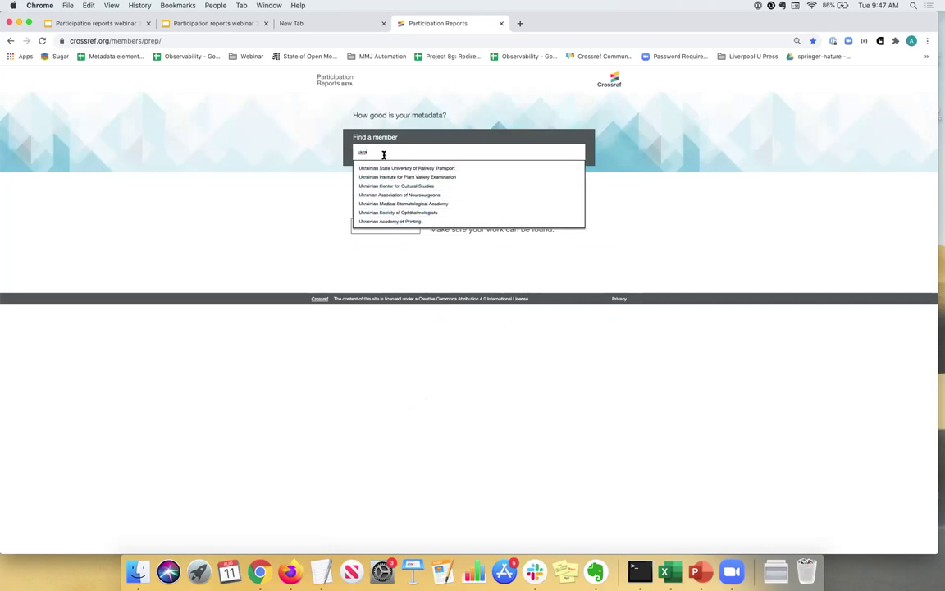
Step: Replace the member search with "plos" and open the first suggested member's participation report
key(BackSpace)
key(BackSpace)
key(BackSpace)
key(BackSpace)
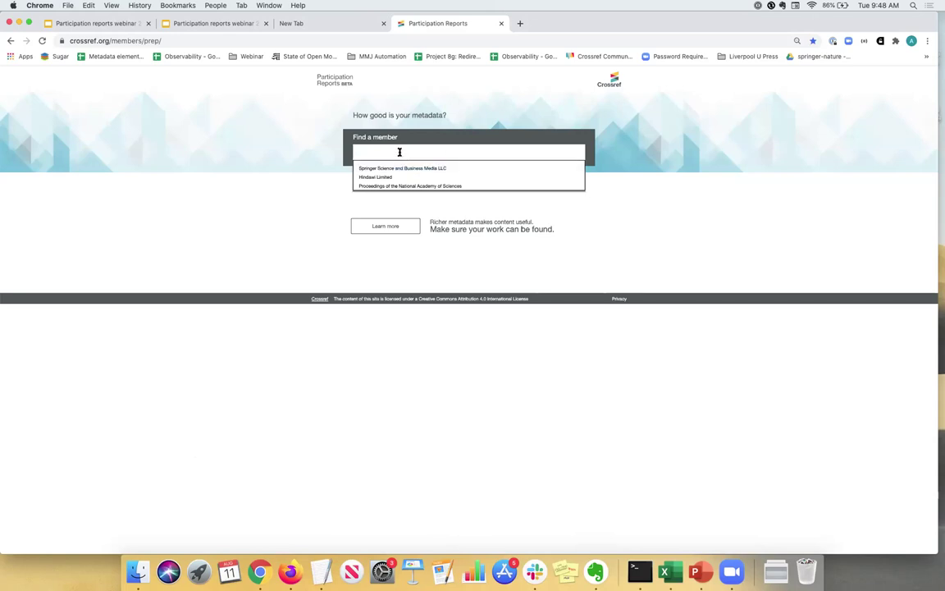
text(plos)
click(376, 167)
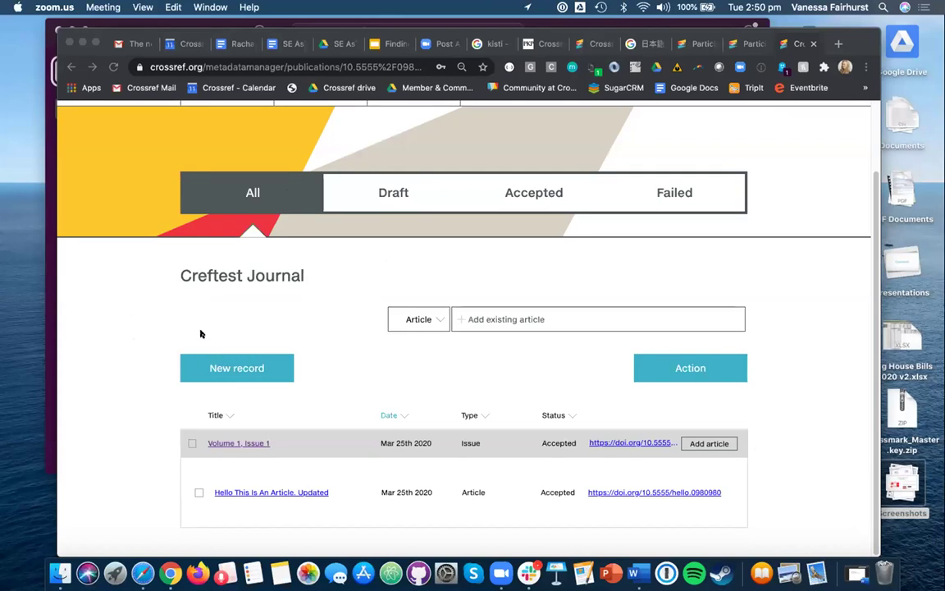
Step: Start a new article record for Creftest Journal in Metadata Manager
click(227, 360)
click(227, 362)
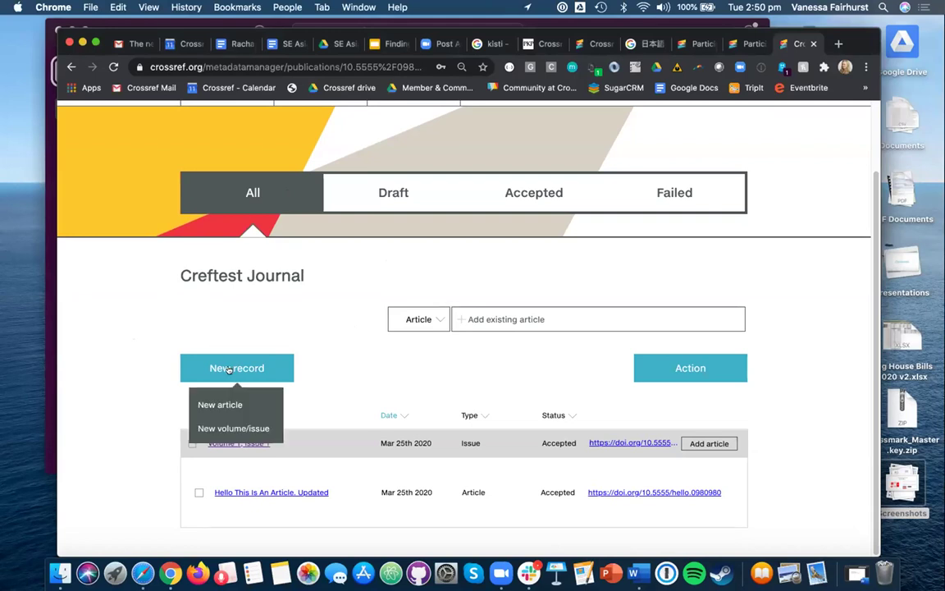
click(237, 402)
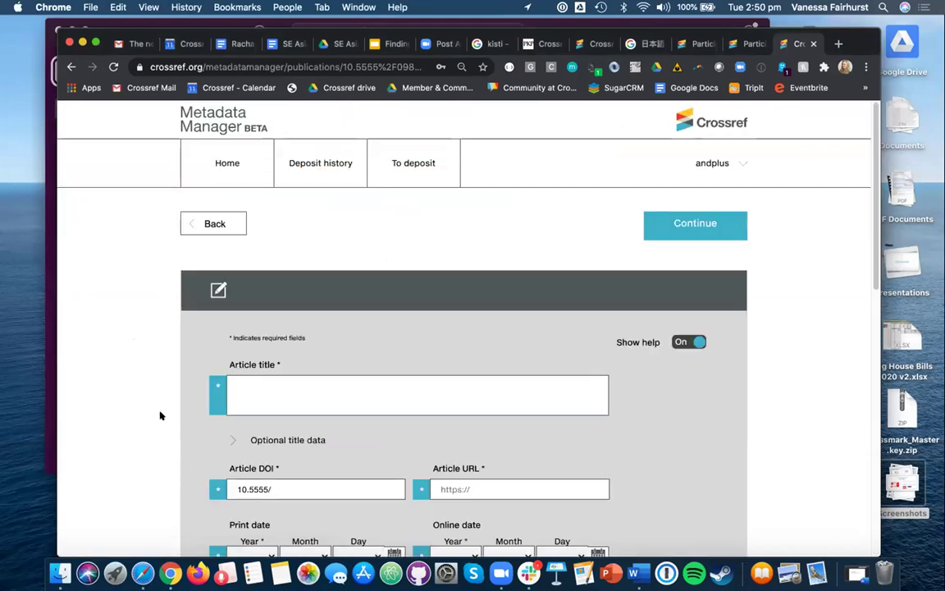
Step: Expand the License section of the new article form to show the License 1 fields
scroll(161, 416, down, 10)
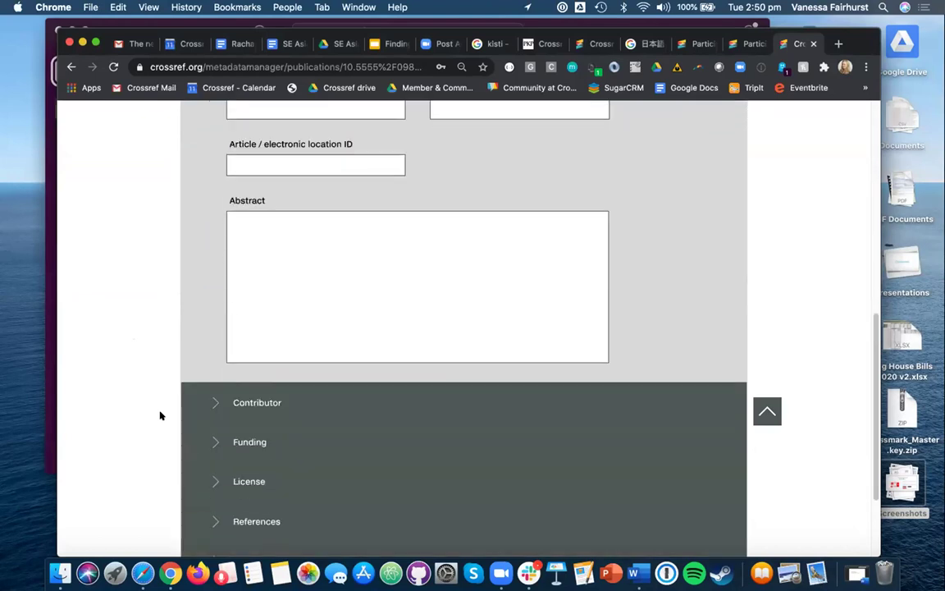
scroll(161, 416, down, 3)
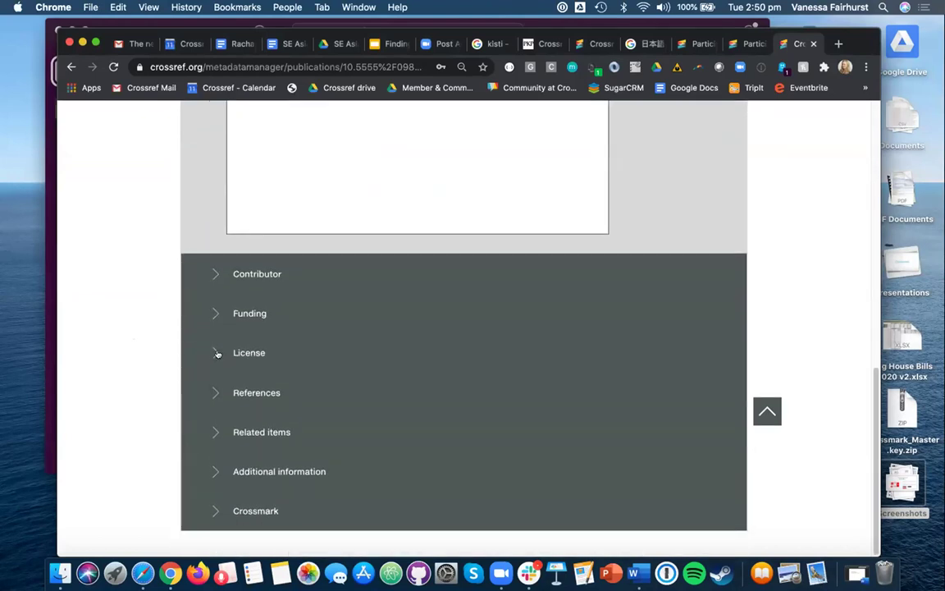
click(217, 353)
scroll(195, 411, down, 3)
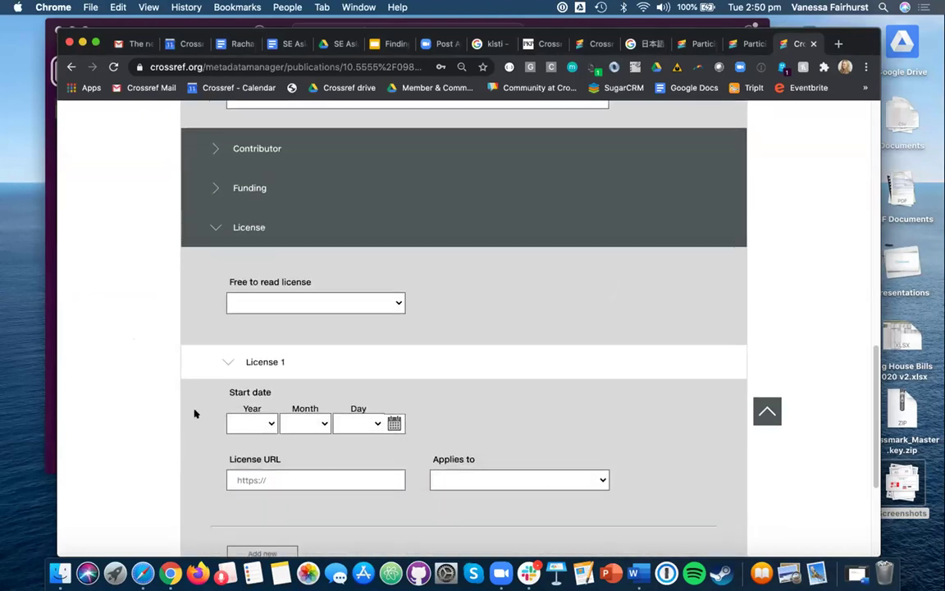
scroll(195, 413, down, 3)
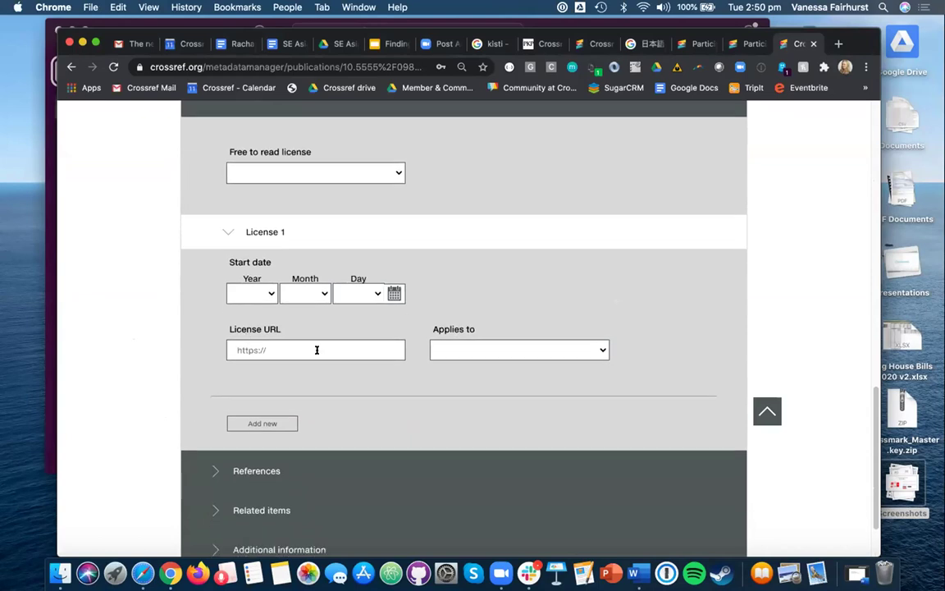
Step: Set License 1 to apply to Text and Data Mining and activate its License URL field
click(596, 351)
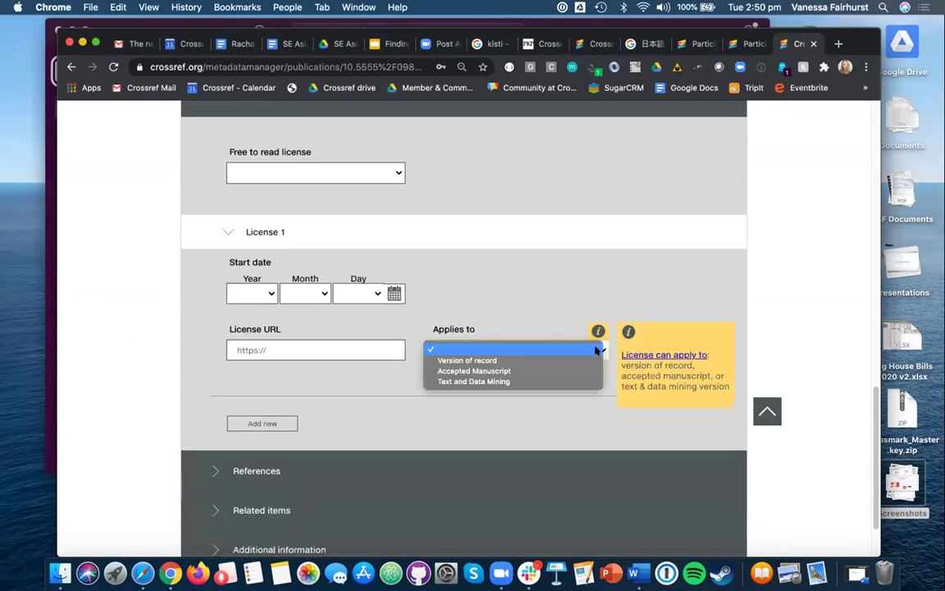
click(507, 384)
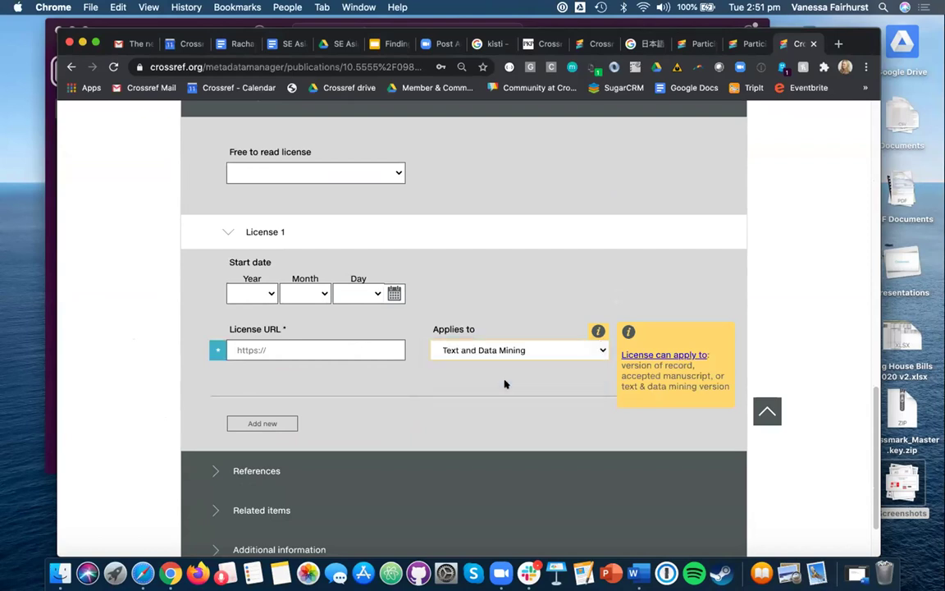
click(337, 344)
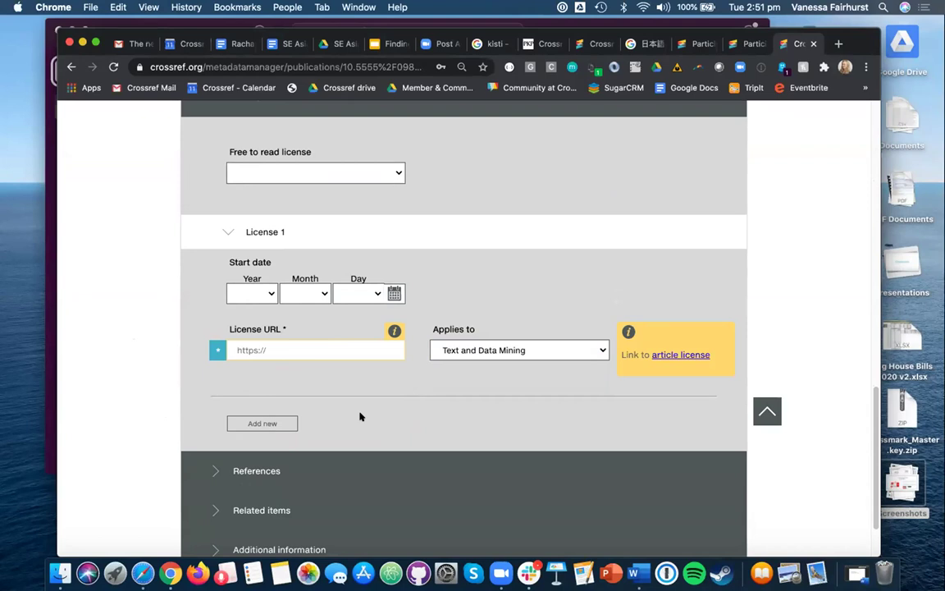
Step: Review the new article form, from the title, DOI and date fields through the abstract to the License section
scroll(499, 406, down, 2)
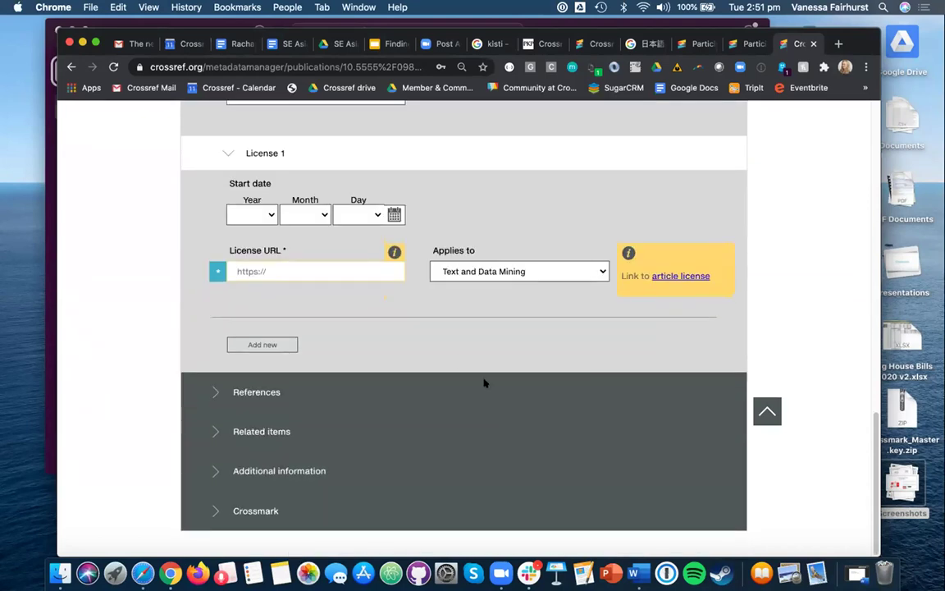
scroll(442, 484, up, 10)
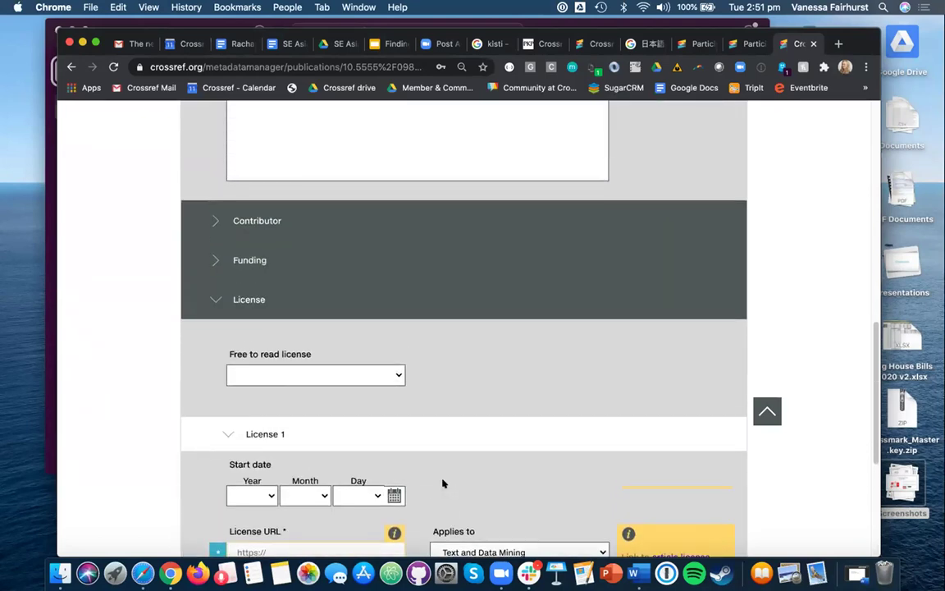
scroll(442, 483, up, 8)
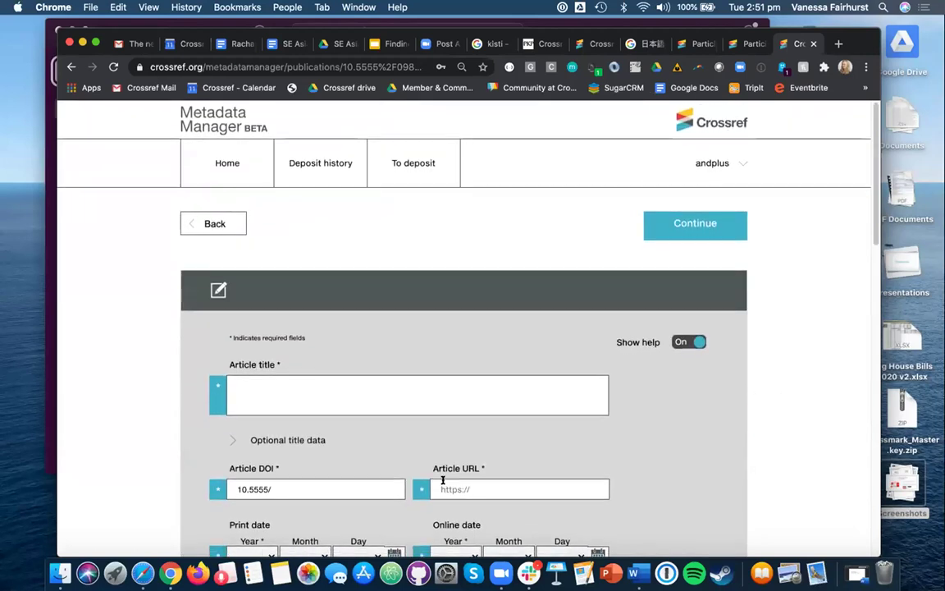
scroll(442, 482, down, 8)
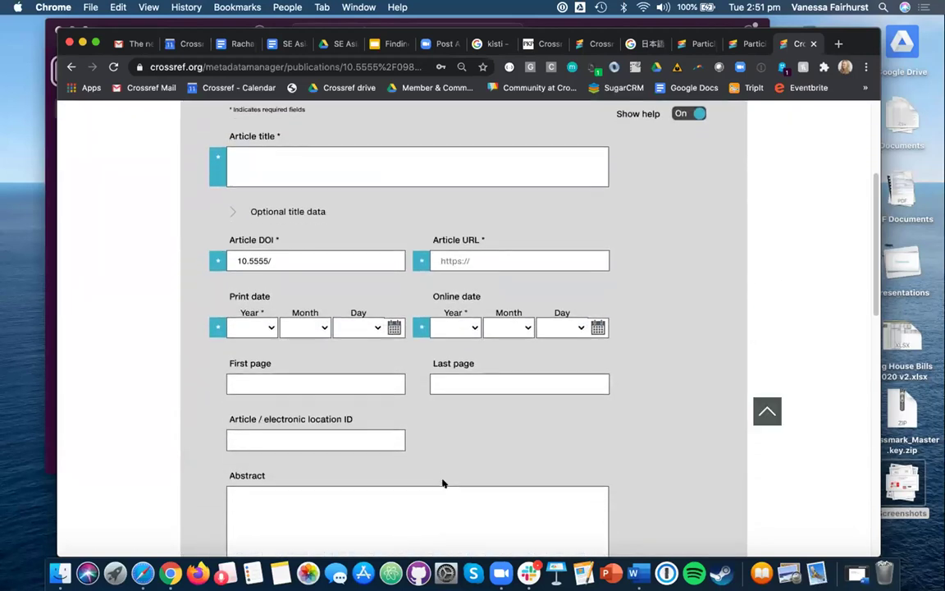
scroll(443, 483, down, 6)
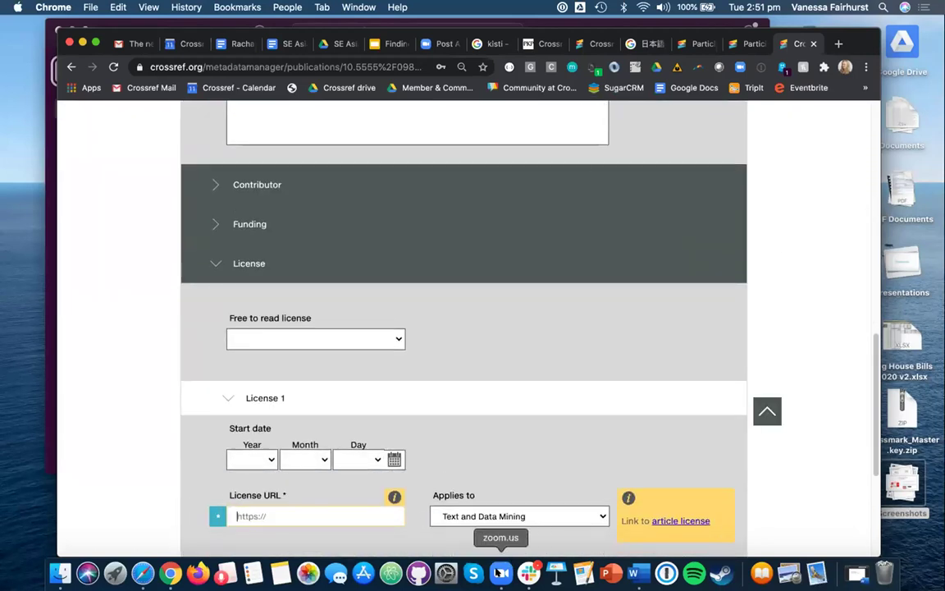
scroll(482, 456, down, 2)
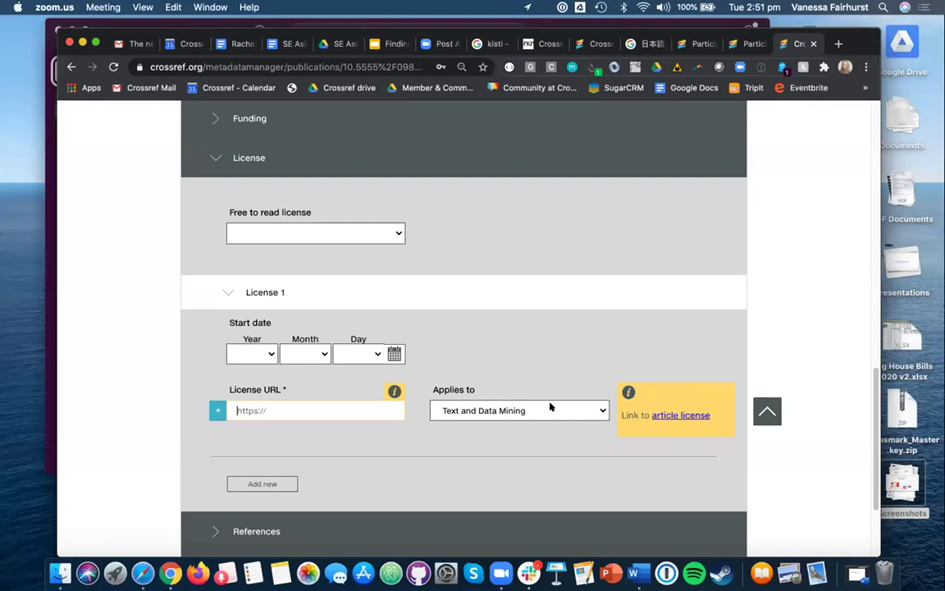
scroll(585, 325, up, 15)
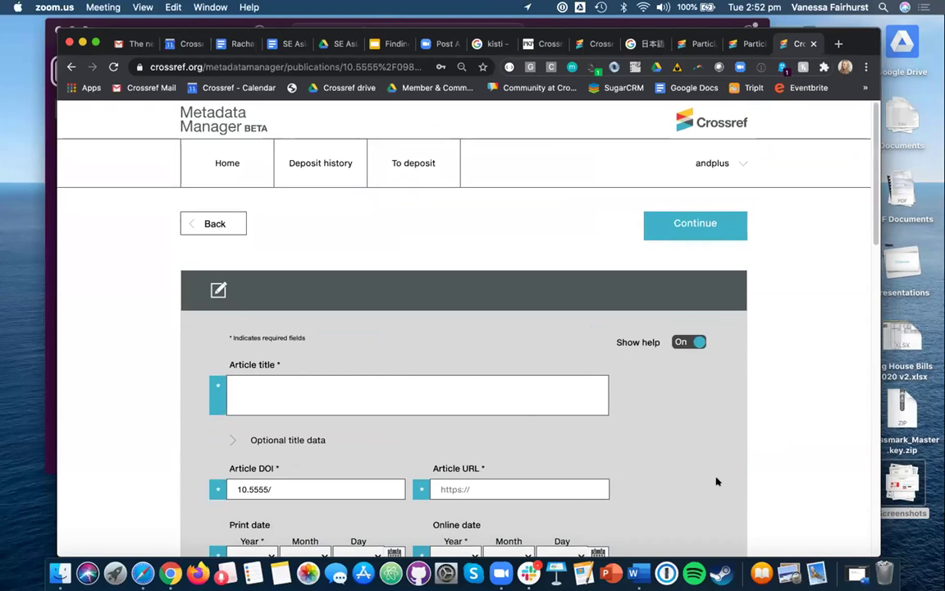
scroll(716, 482, down, 5)
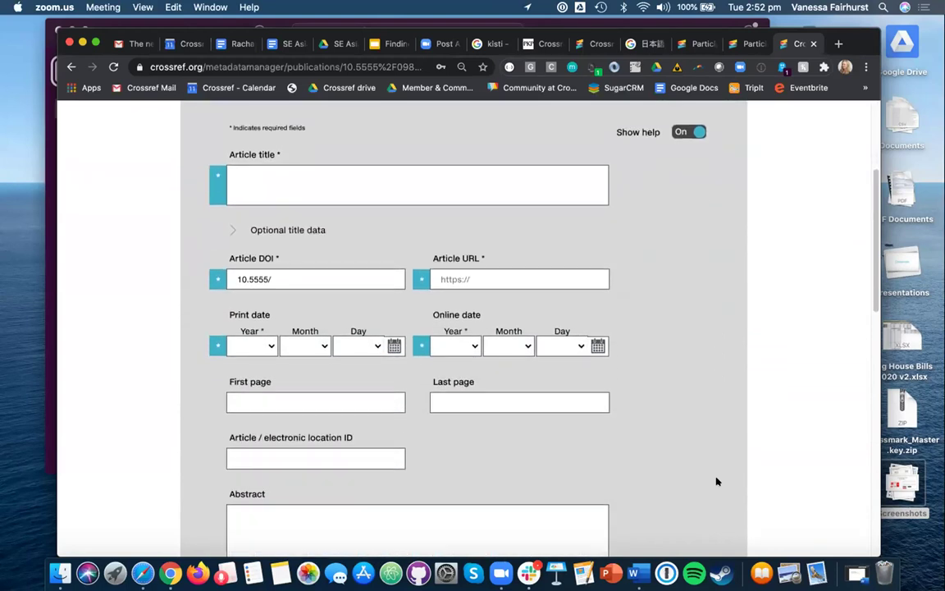
scroll(716, 482, down, 5)
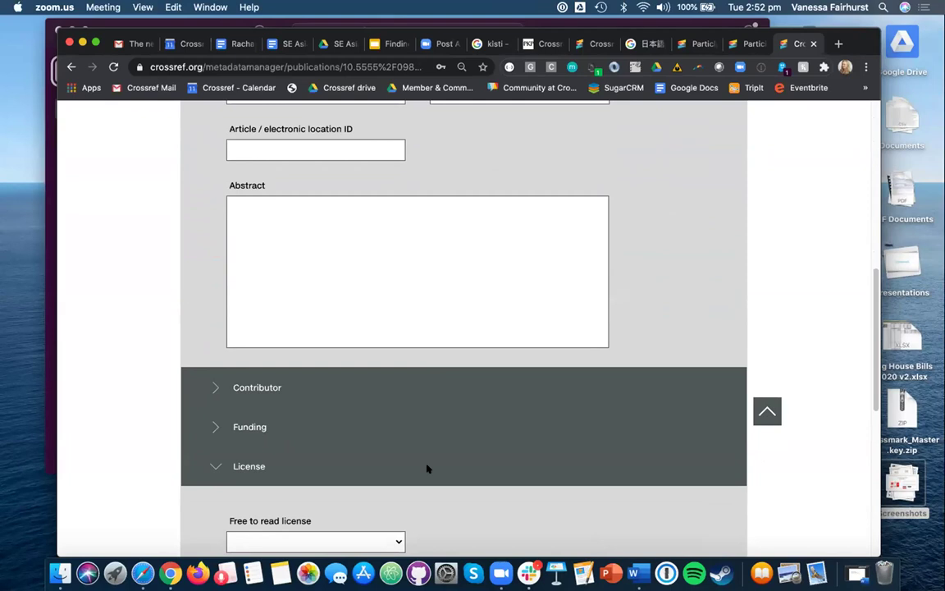
scroll(427, 468, down, 1)
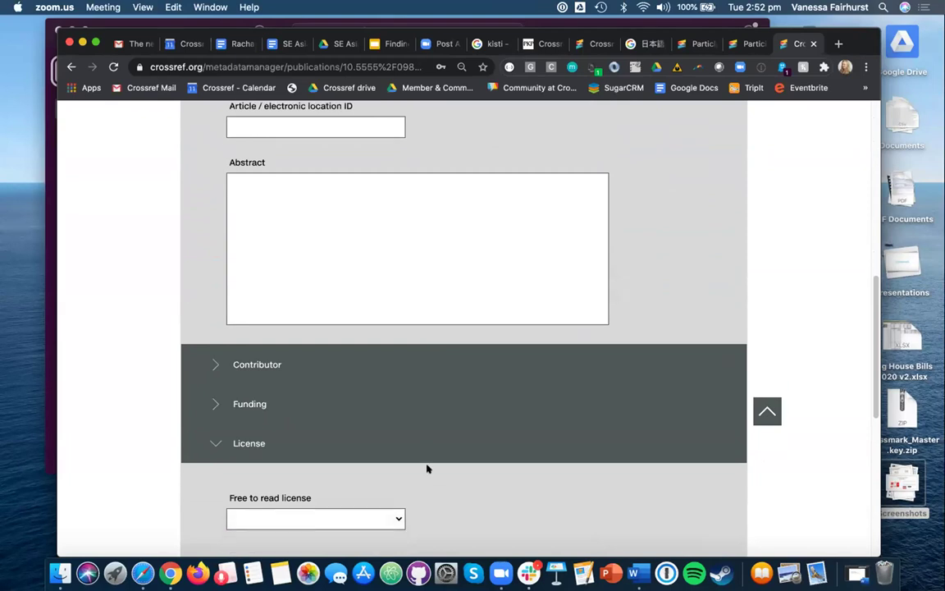
scroll(205, 427, down, 3)
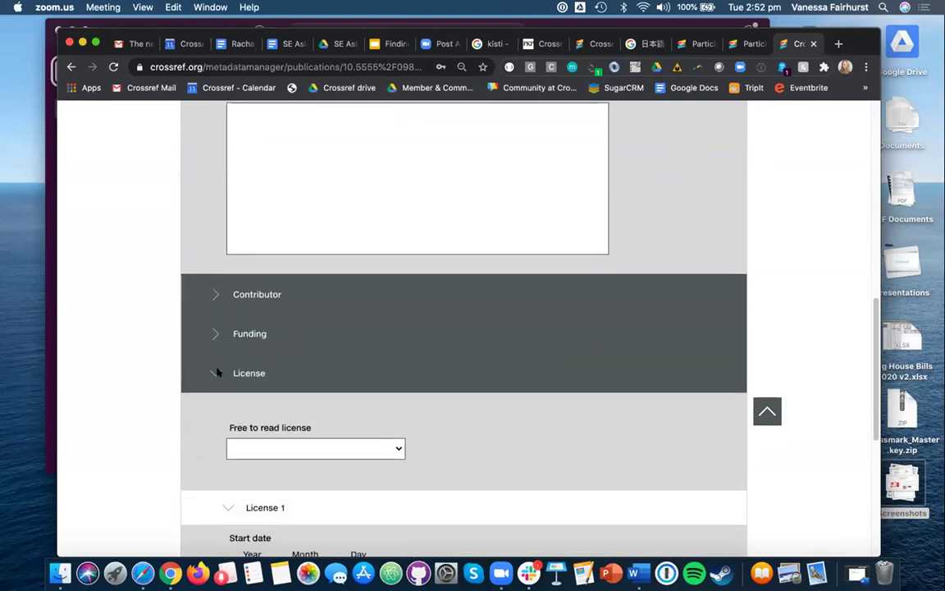
Step: Collapse the License section to show the section headings below it, and expand it again
click(213, 372)
click(205, 373)
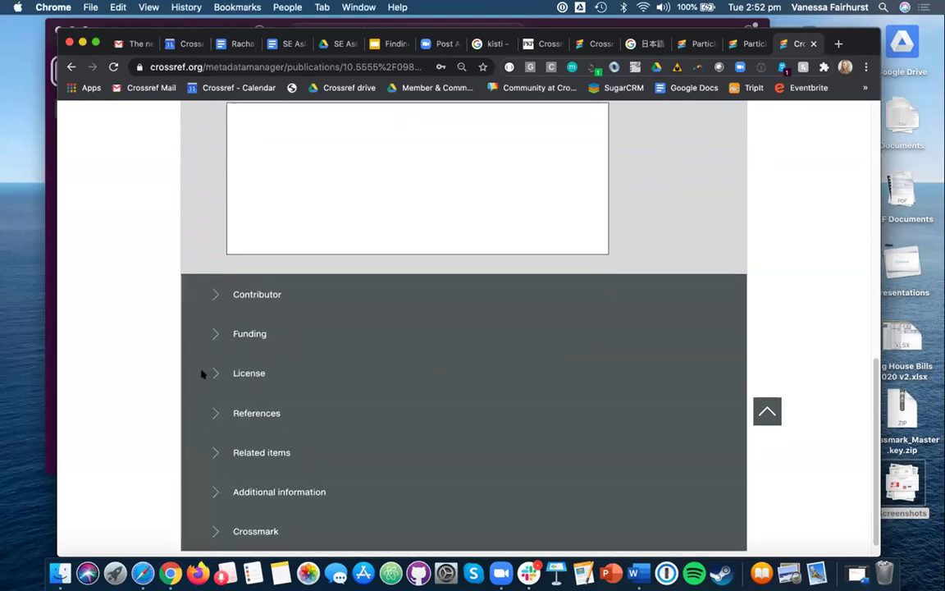
click(245, 373)
scroll(175, 408, down, 2)
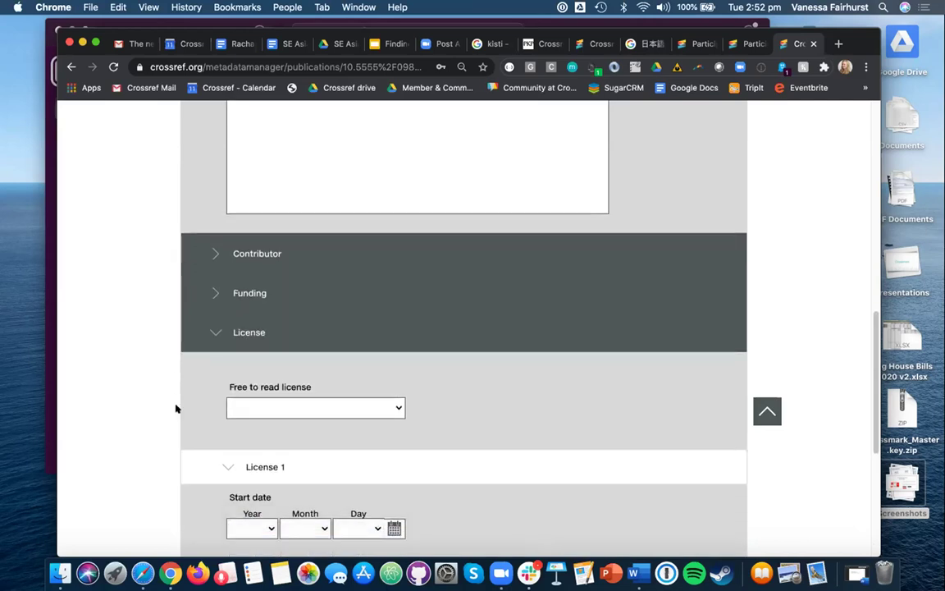
Step: Check which article versions License 1 can apply to, keep Text and Data Mining, and look over the form's remaining sections
scroll(175, 408, down, 3)
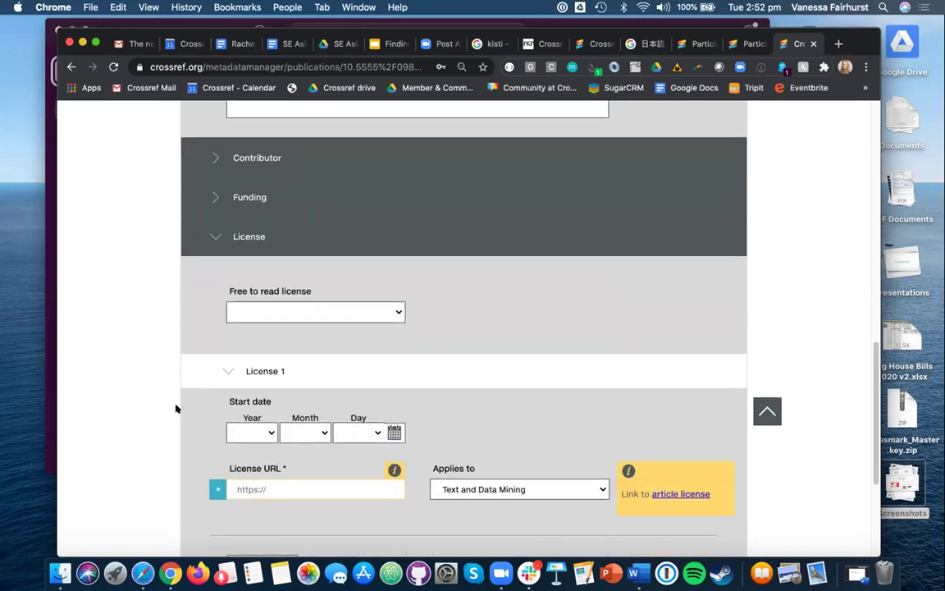
scroll(175, 408, down, 4)
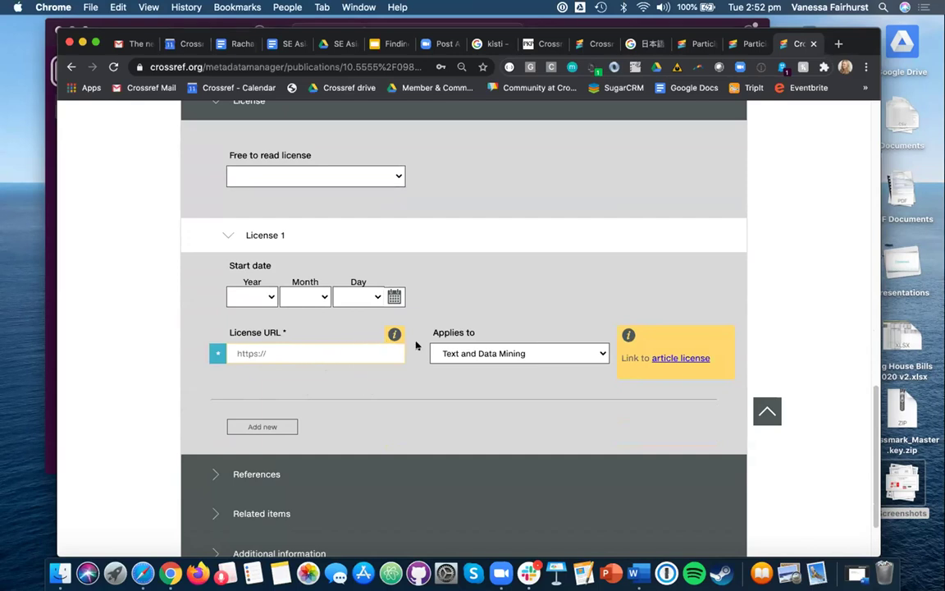
click(469, 353)
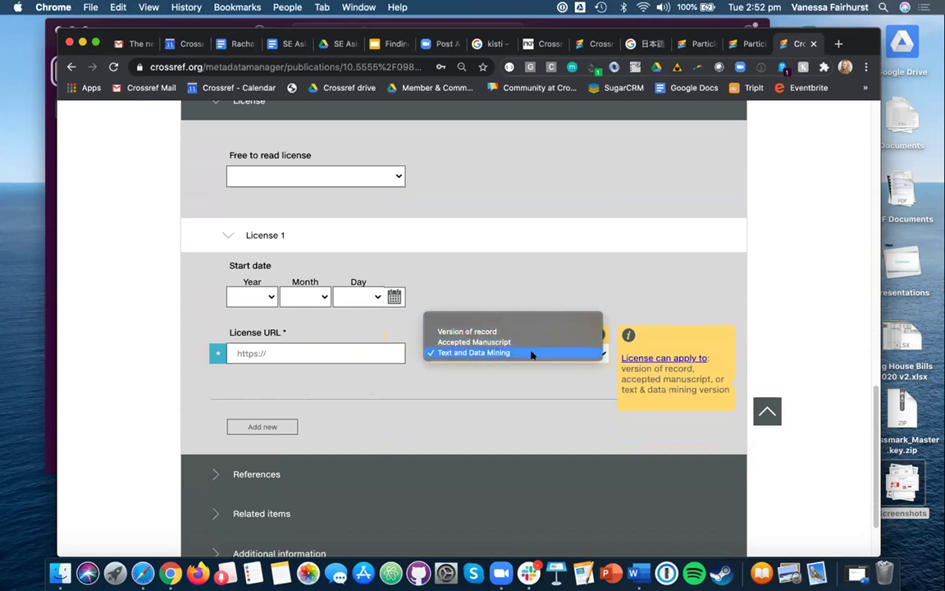
click(470, 353)
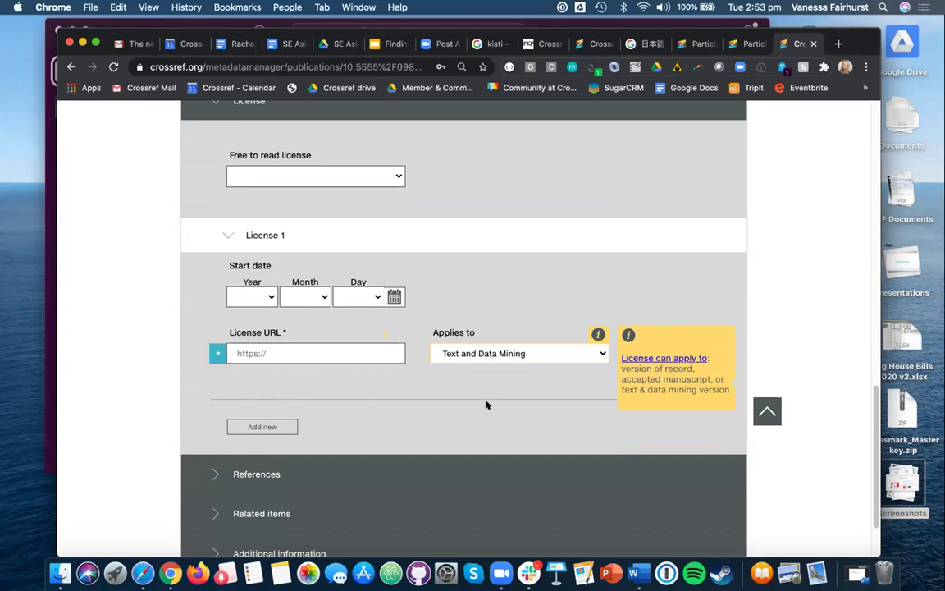
scroll(485, 403, down, 2)
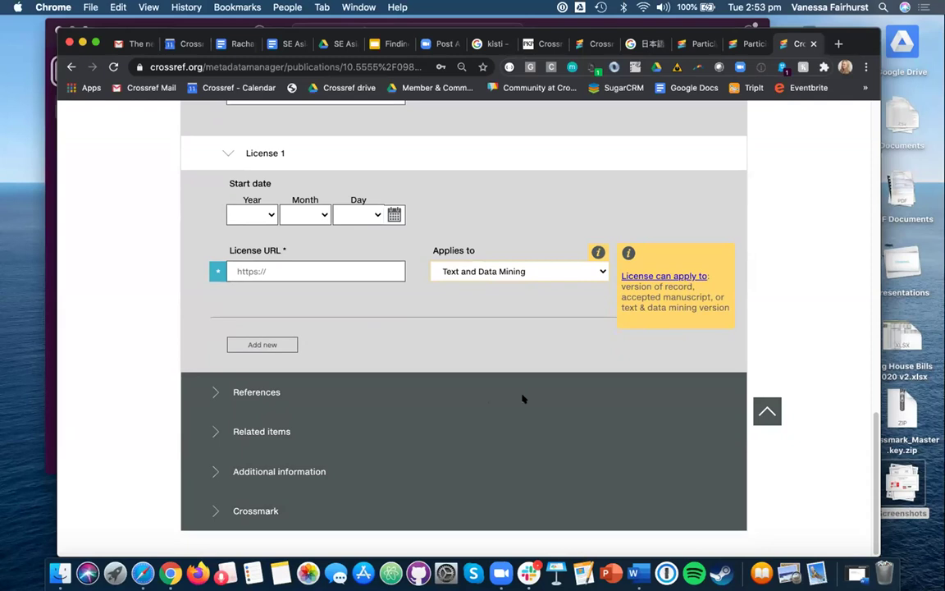
scroll(522, 398, up, 1)
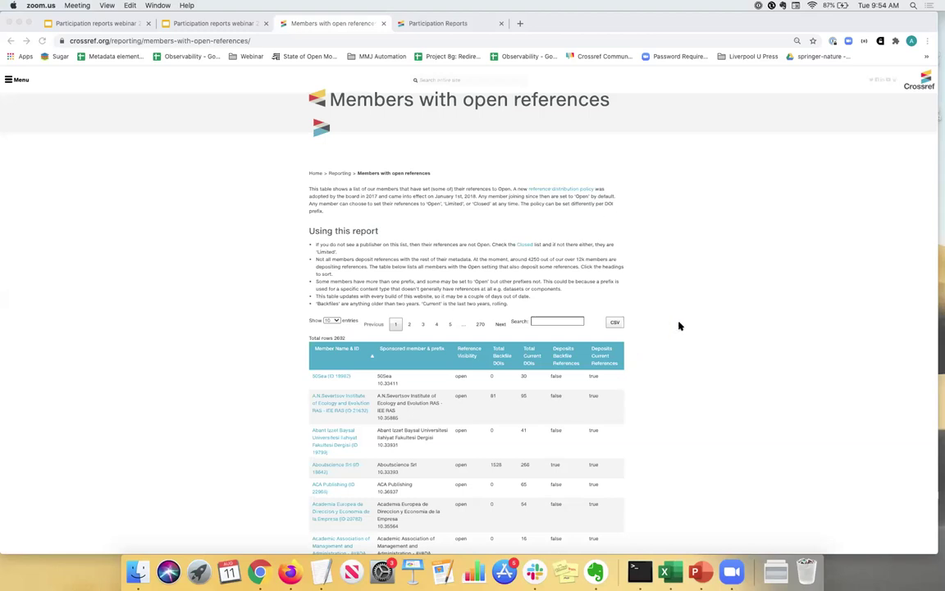
Step: Review the Members with open references report, from its introduction and usage notes through the members table and its reference deposit columns
scroll(683, 325, down, 2)
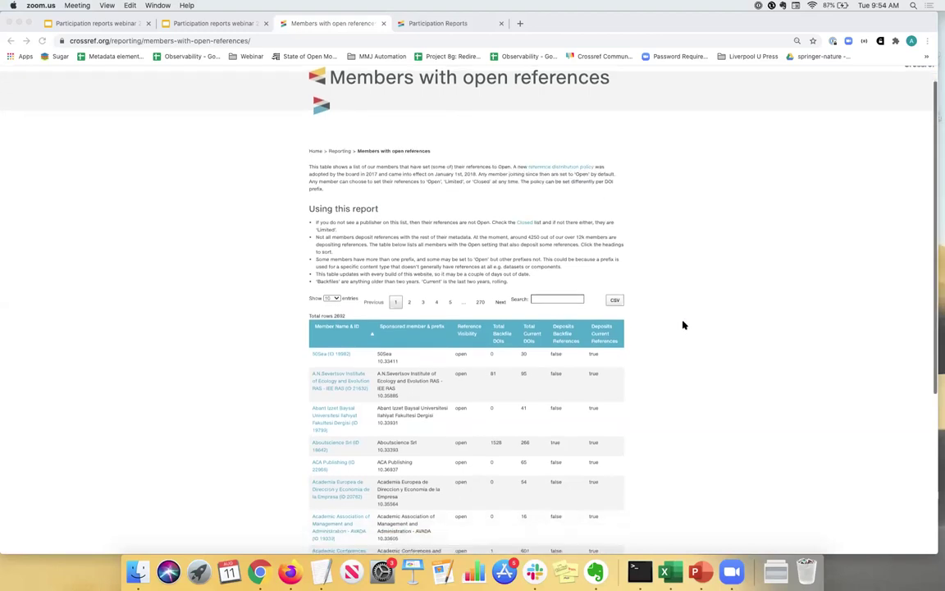
scroll(684, 325, up, 2)
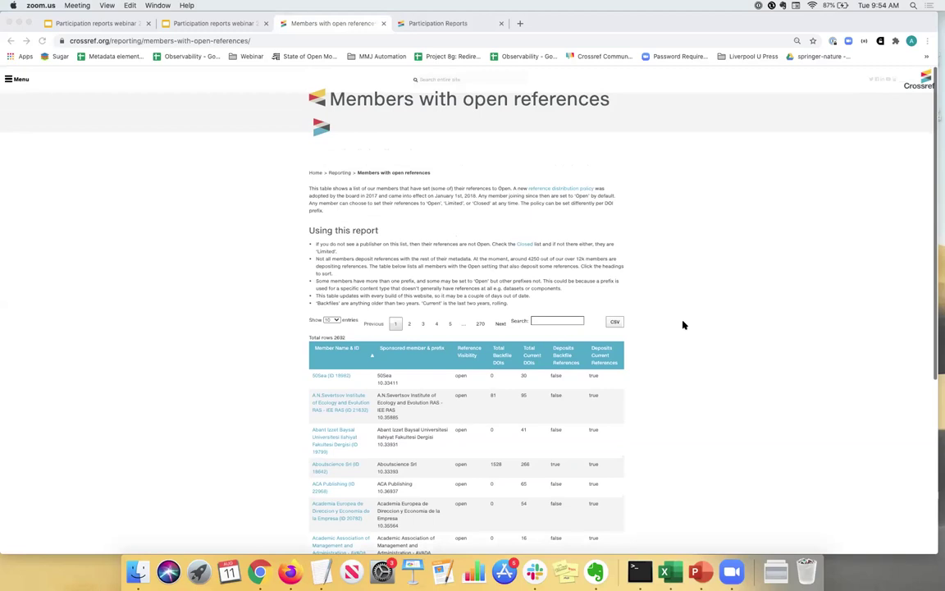
scroll(683, 325, down, 1)
scroll(683, 325, up, 1)
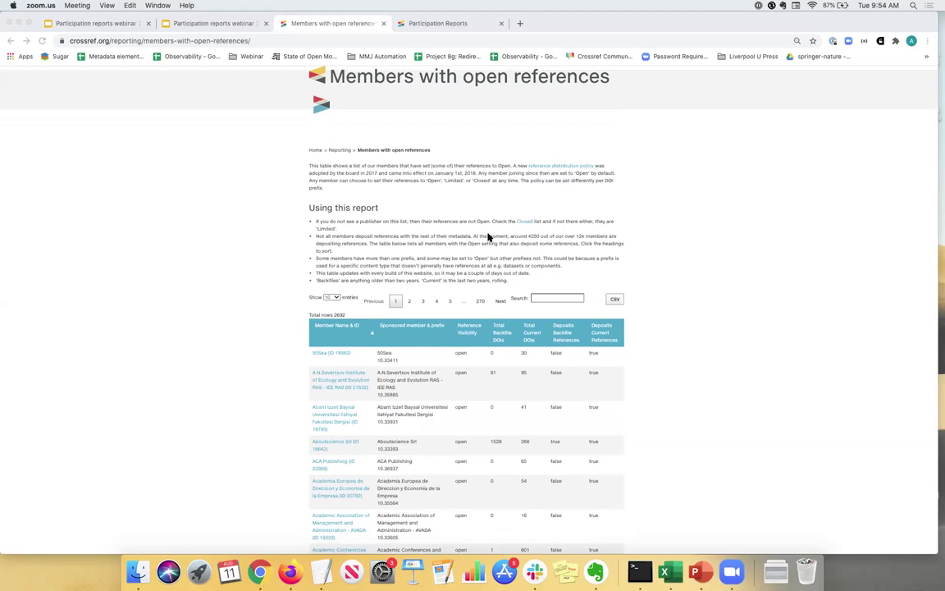
scroll(484, 240, down, 5)
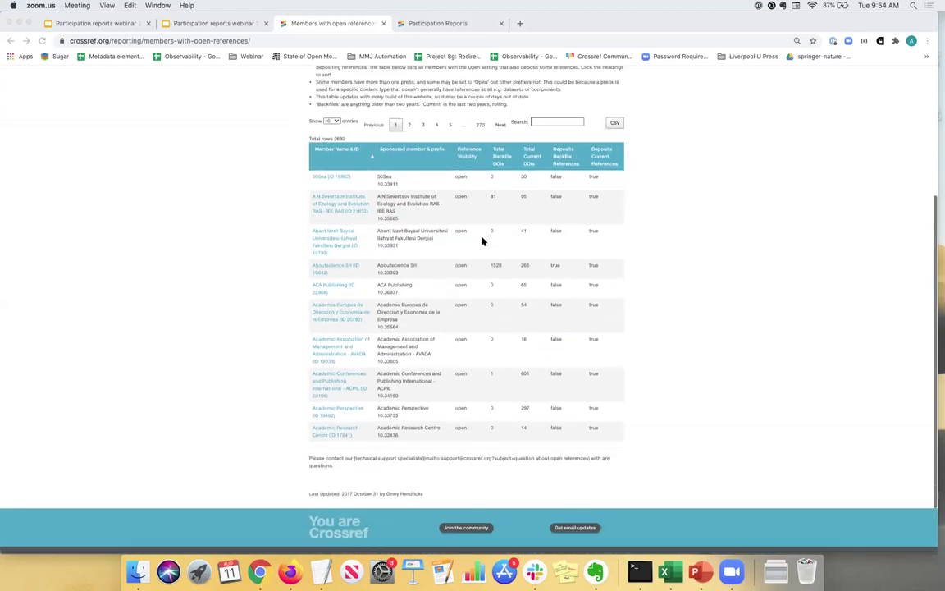
scroll(481, 240, up, 4)
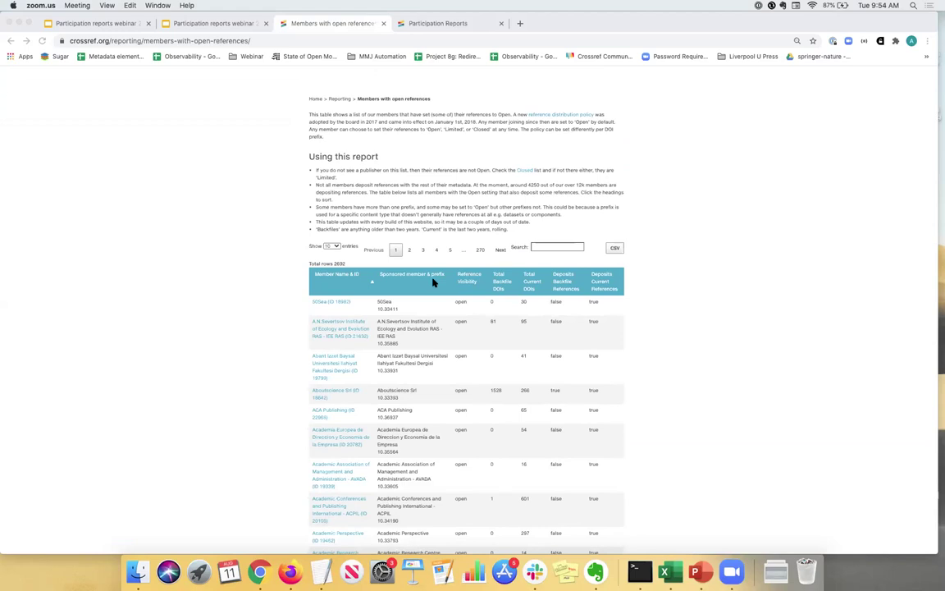
scroll(433, 282, up, 2)
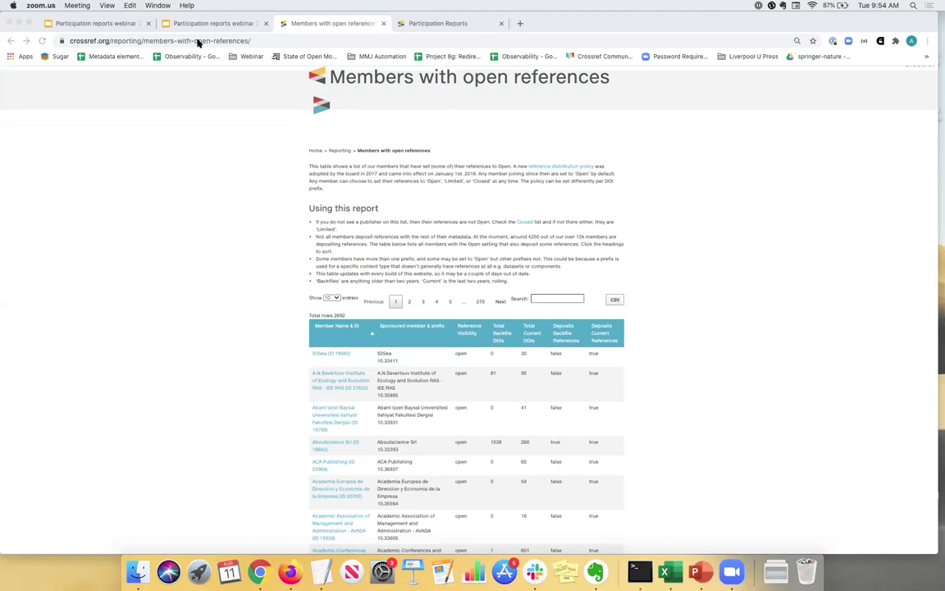
scroll(351, 128, up, 1)
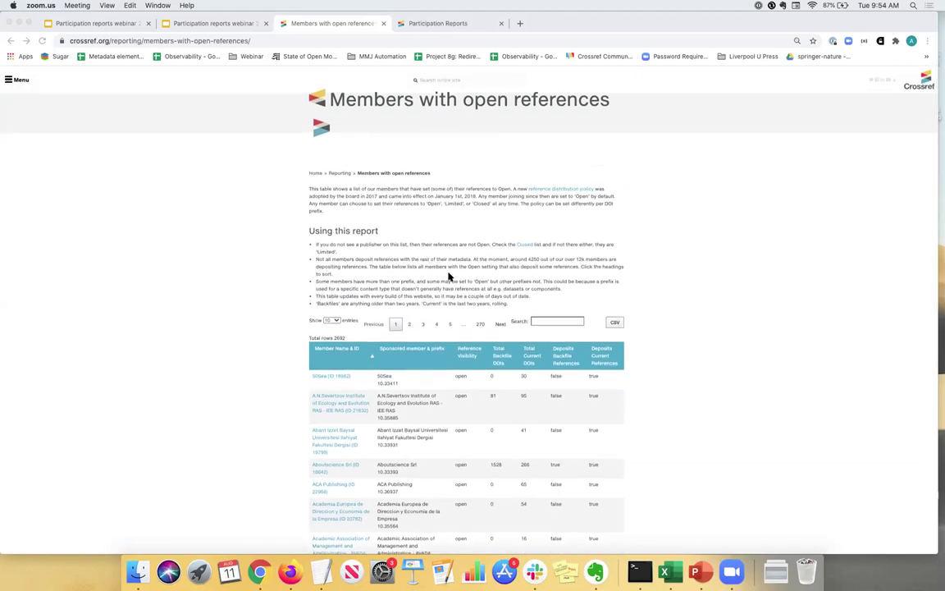
scroll(449, 276, down, 1)
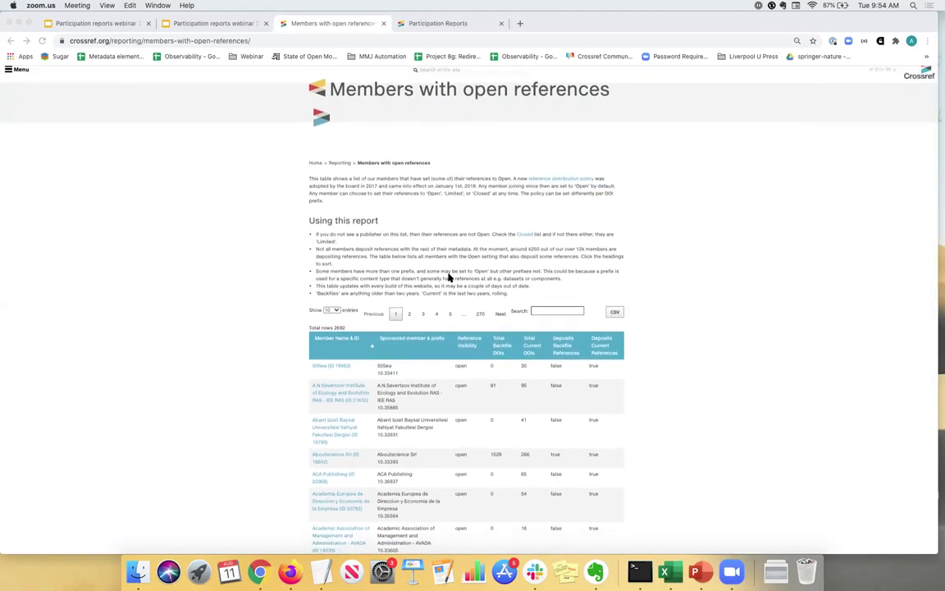
scroll(449, 277, down, 1)
scroll(448, 277, down, 1)
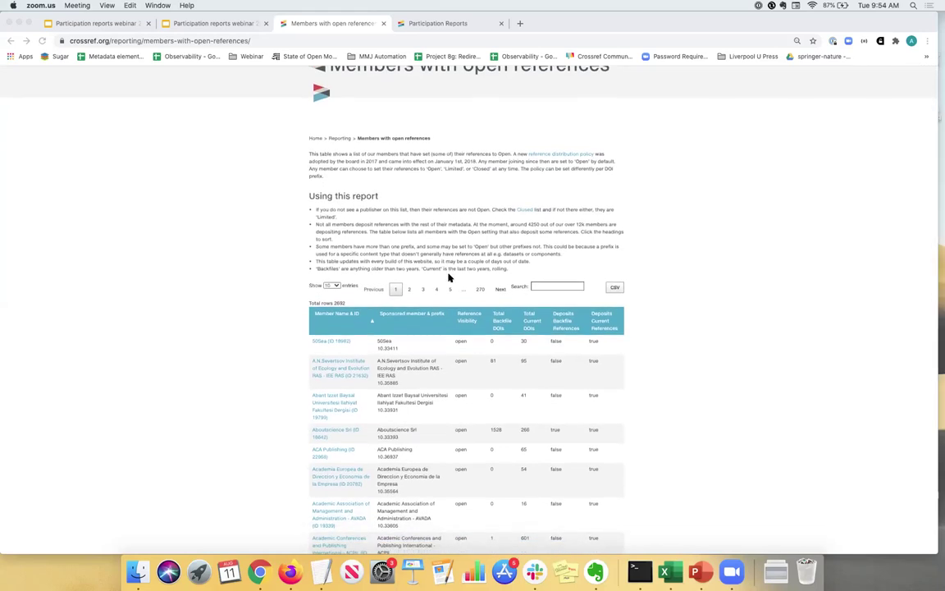
scroll(449, 277, down, 3)
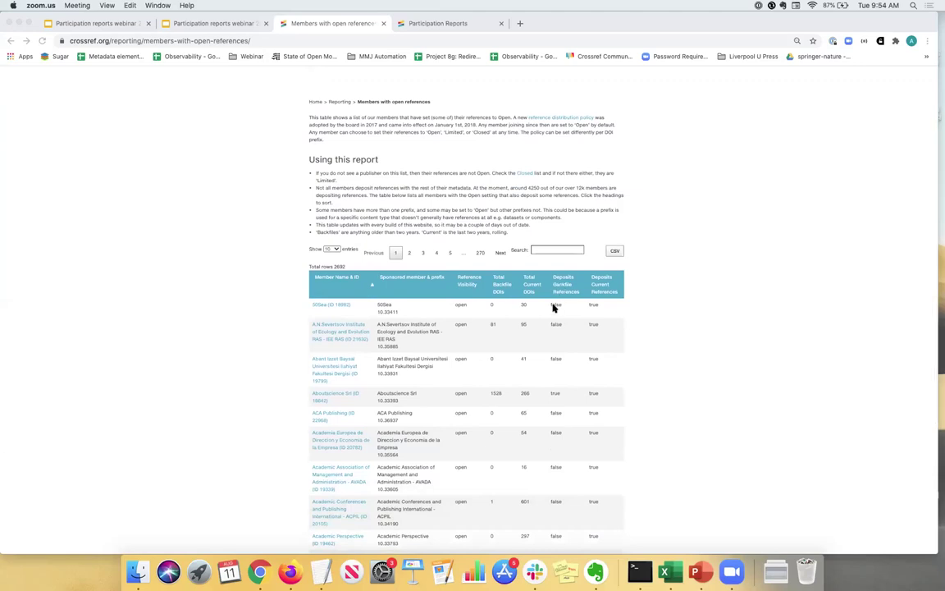
scroll(553, 308, down, 1)
scroll(553, 308, down, 1)
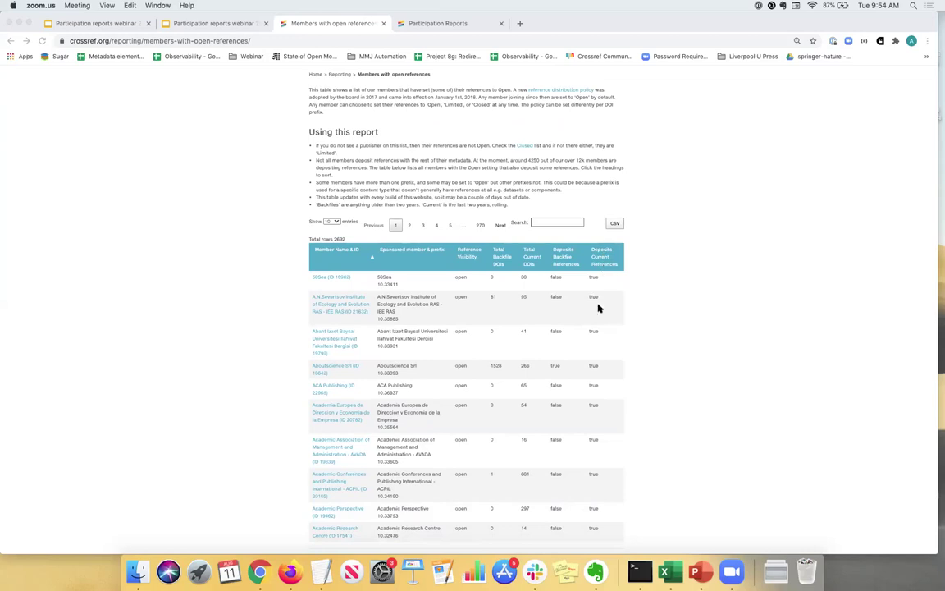
scroll(599, 308, down, 2)
Step: Highlight the Deposits Current References value of the first listed member, and select the report's web address
click(592, 255)
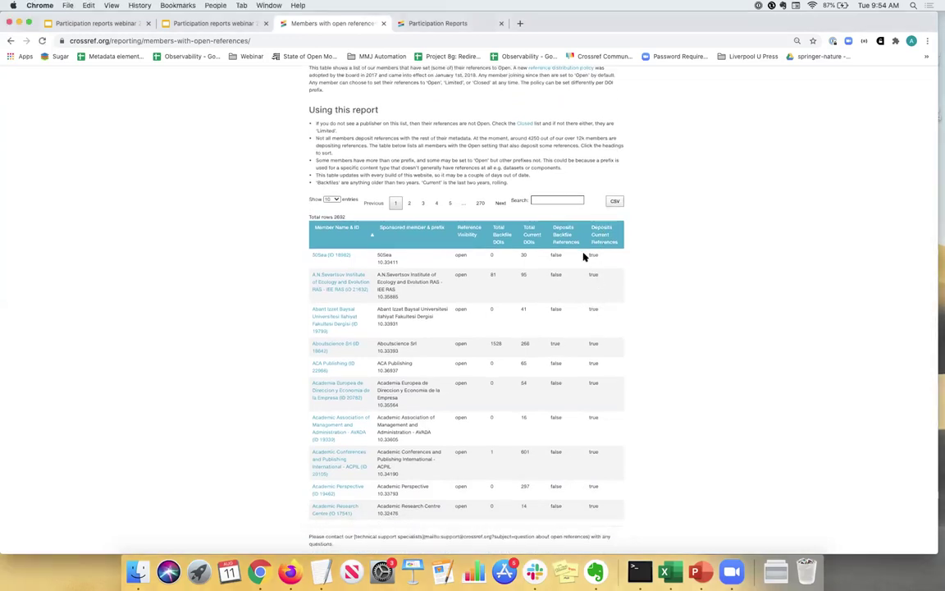
drag(586, 257, 603, 256)
click(221, 41)
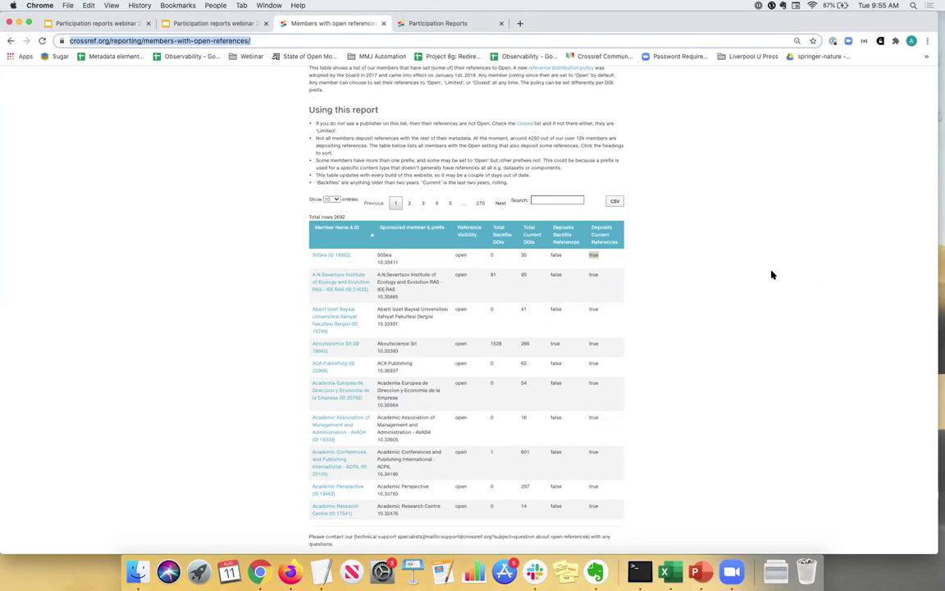
Step: Search the open references table for "ukrainian" and check the reference visibility of the first matching member
click(562, 200)
text(u)
text(k)
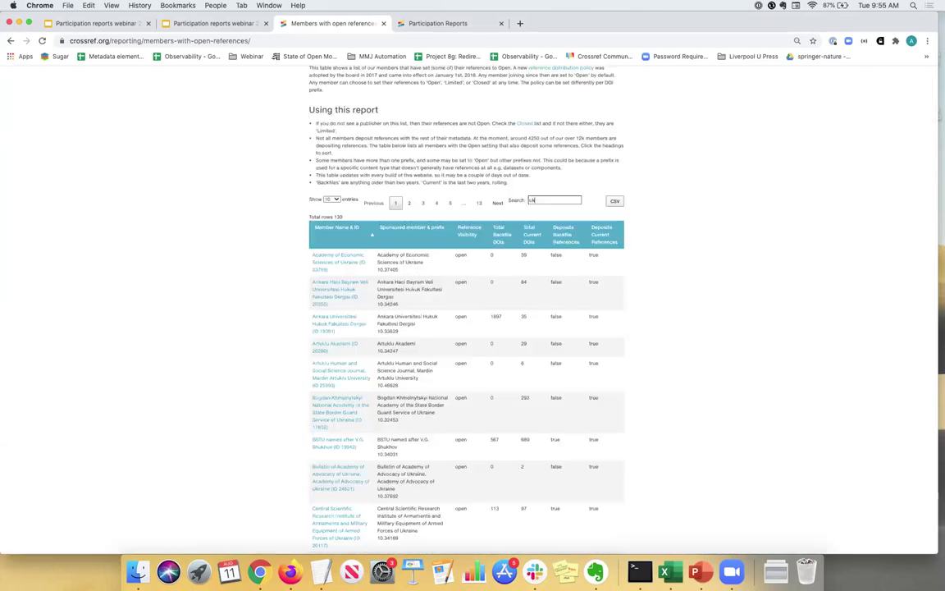
text(ra)
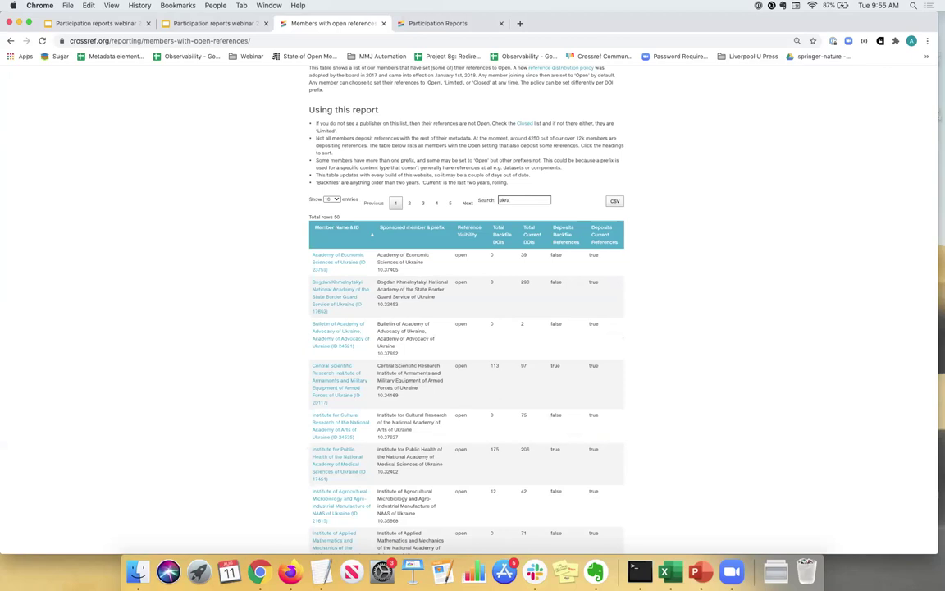
text(in)
key(super+a)
text(ukrainian)
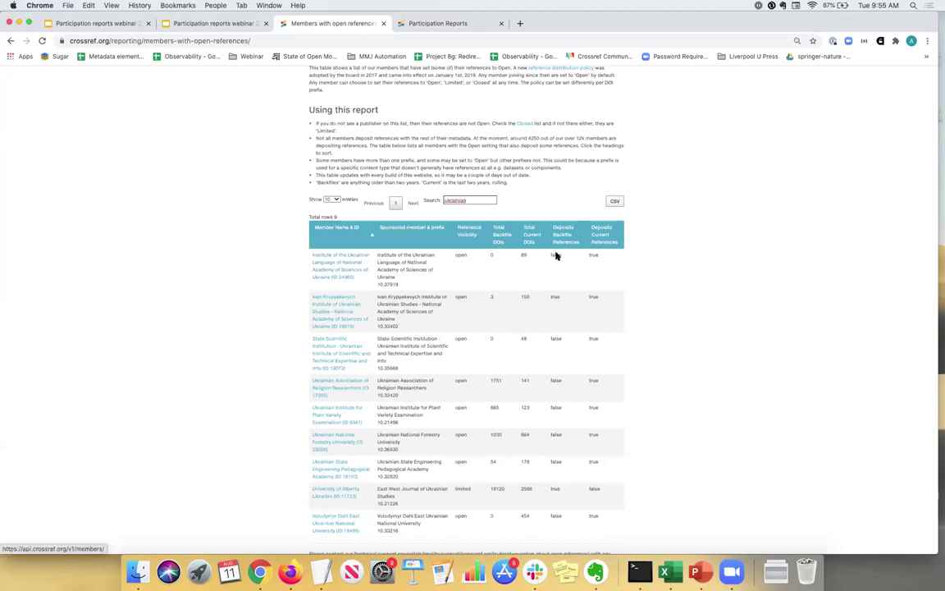
drag(463, 255, 459, 255)
click(460, 255)
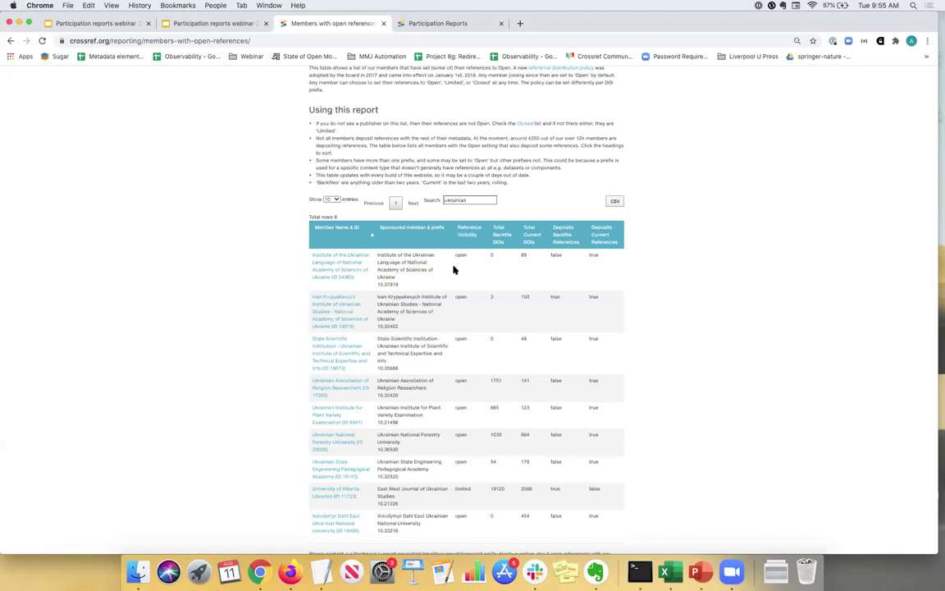
Step: Clear the search to restore the full members table, and switch to the Participation Reports page
double_click(468, 201)
key(BackSpace)
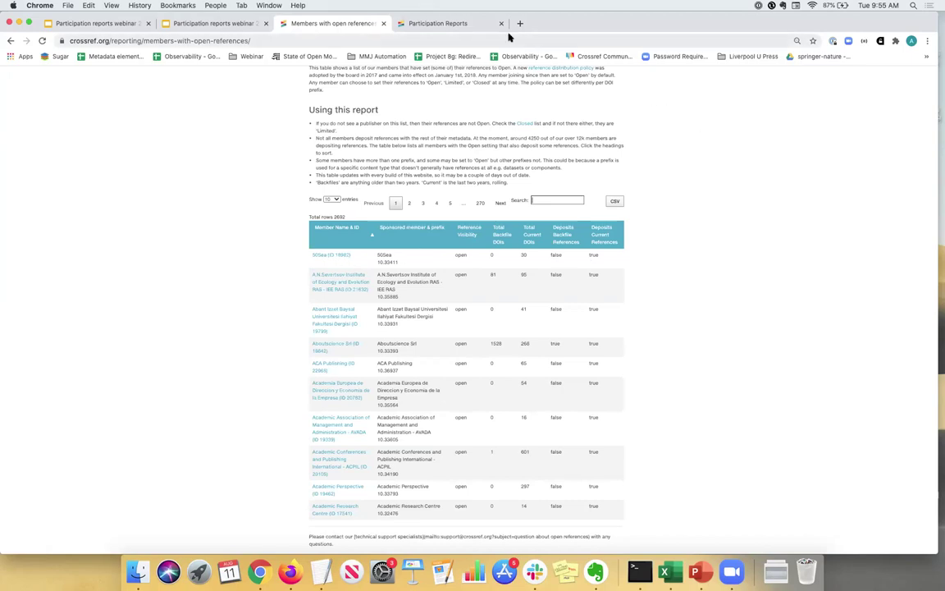
click(416, 23)
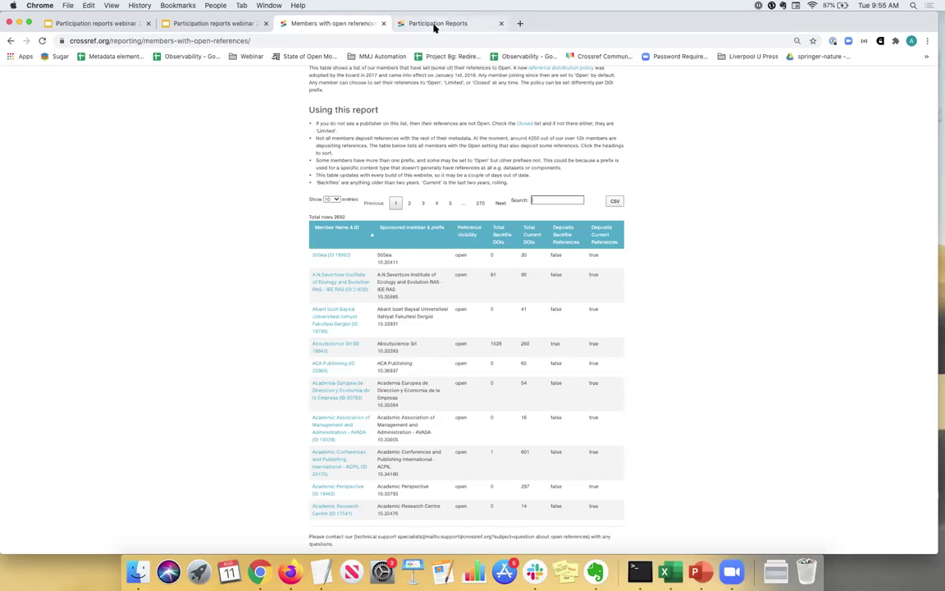